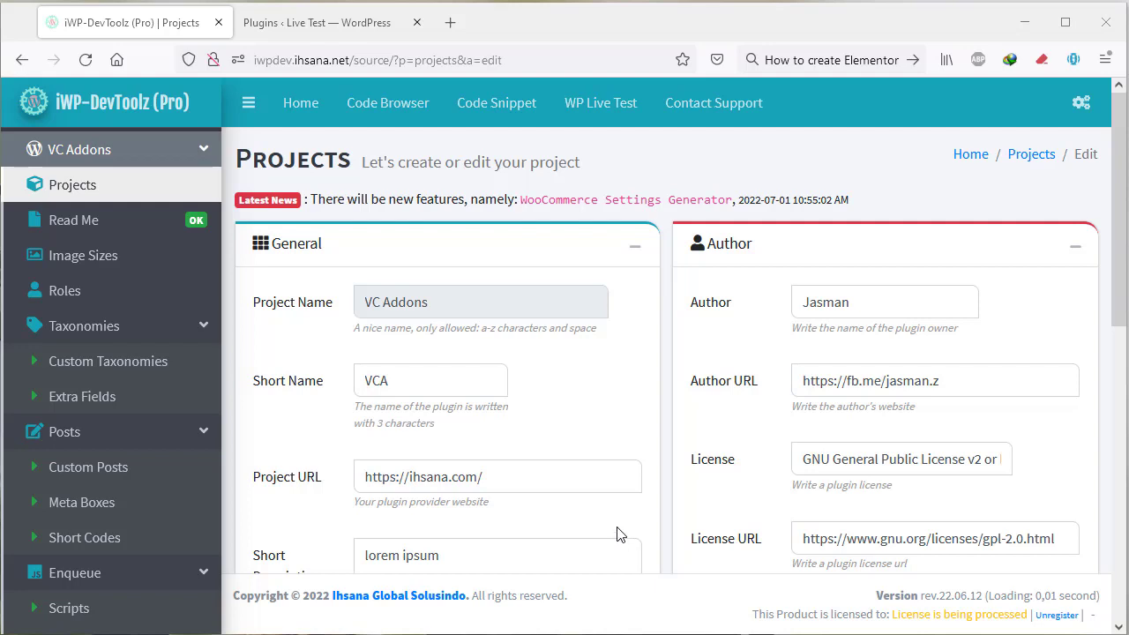
- Start a new WPBakery page builder entry in the VC Addons project
{"action": "scroll", "coordinate": [623, 477], "scroll_direction": "down", "scroll_amount": 3}
{"action": "scroll", "coordinate": [212, 529], "scroll_direction": "down", "scroll_amount": 10}
{"action": "scroll", "coordinate": [423, 300], "scroll_direction": "up", "scroll_amount": 3}
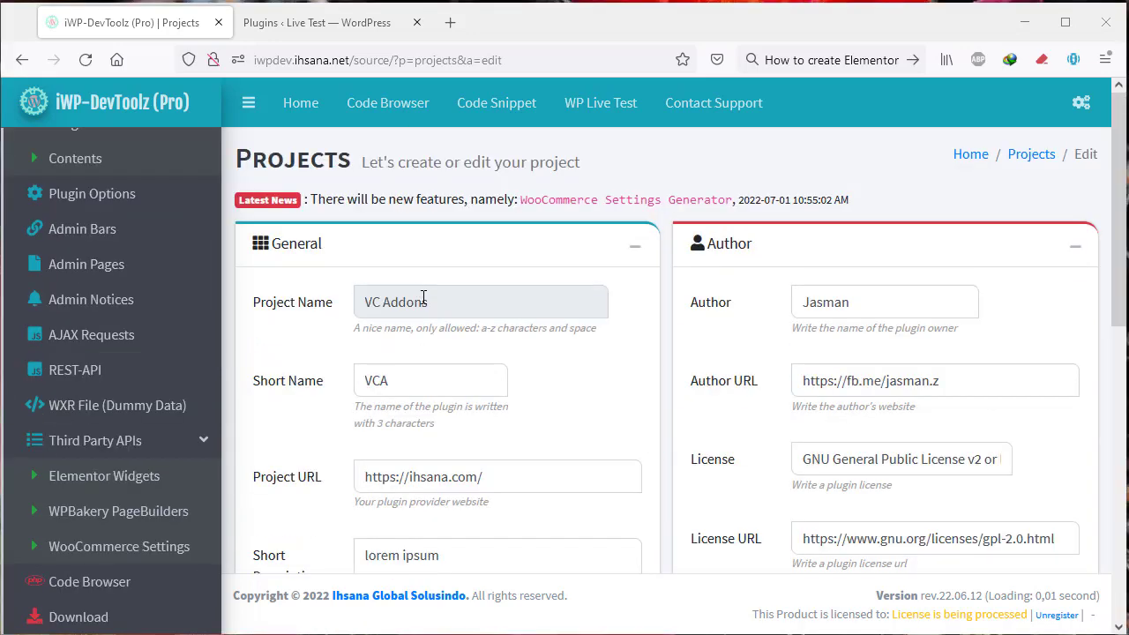
{"action": "scroll", "coordinate": [469, 373], "scroll_direction": "down", "scroll_amount": 6}
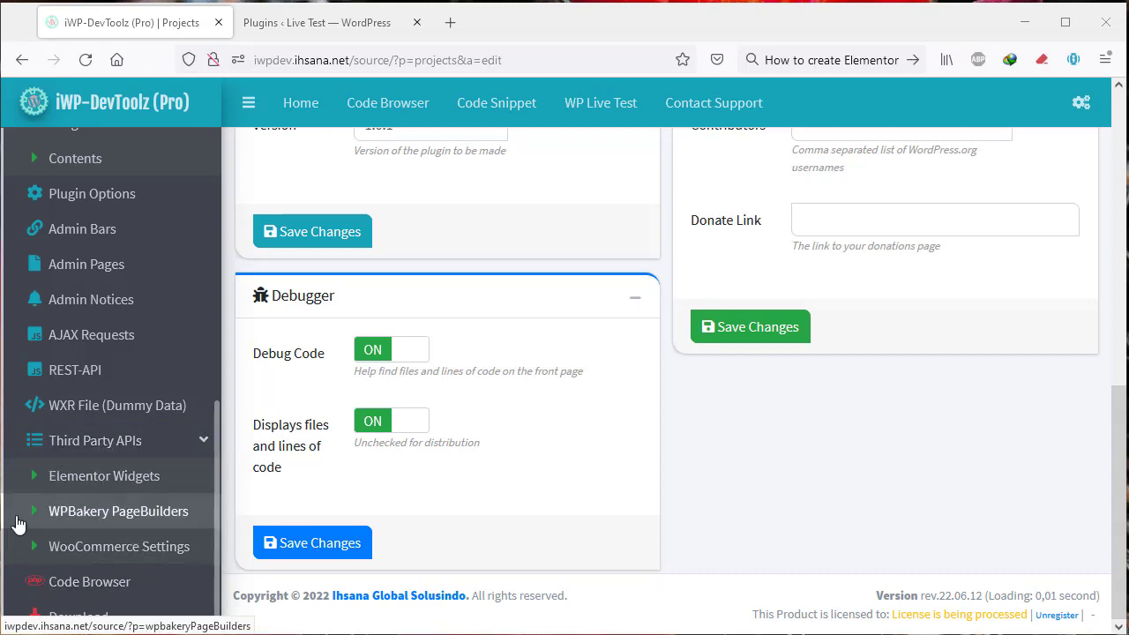
{"action": "left_click", "coordinate": [186, 520]}
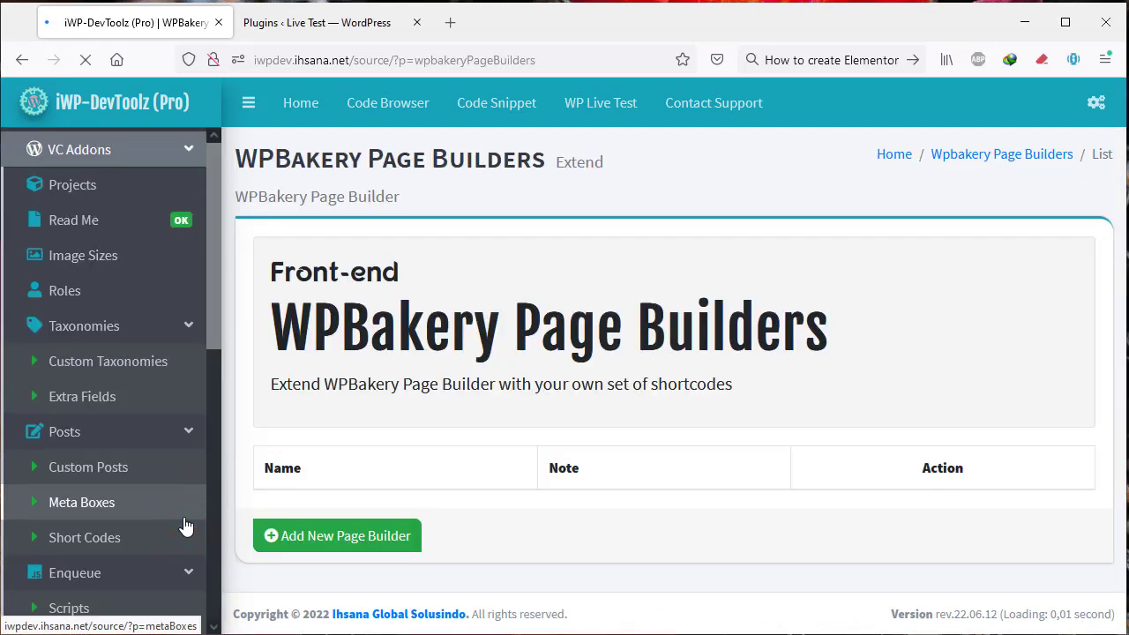
{"action": "scroll", "coordinate": [574, 420], "scroll_direction": "down", "scroll_amount": 3}
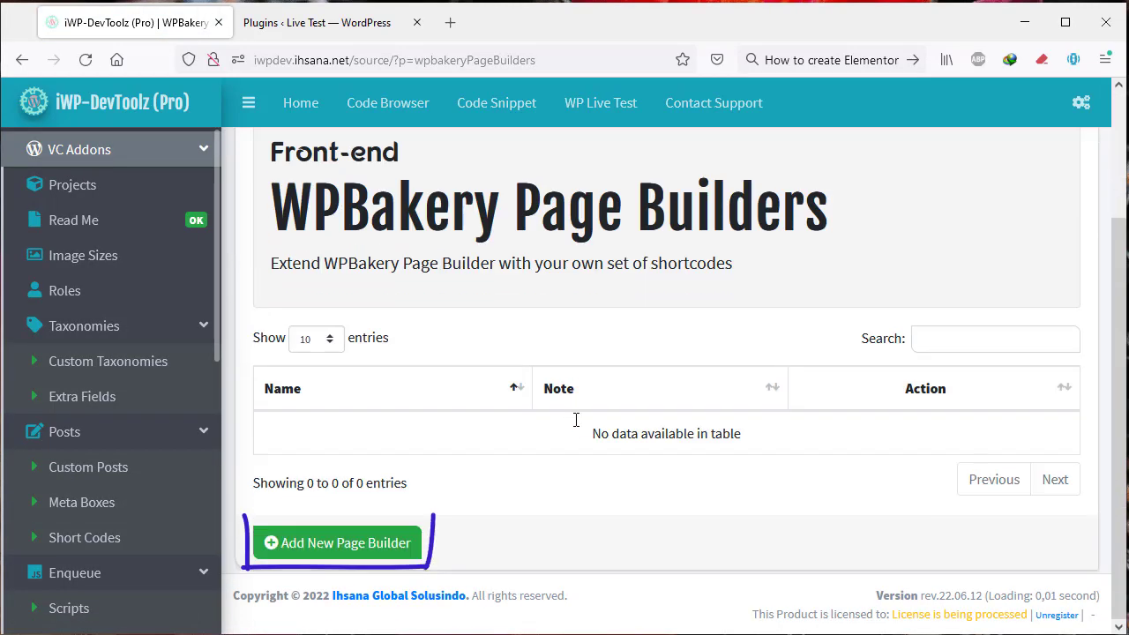
{"action": "left_click", "coordinate": [408, 552]}
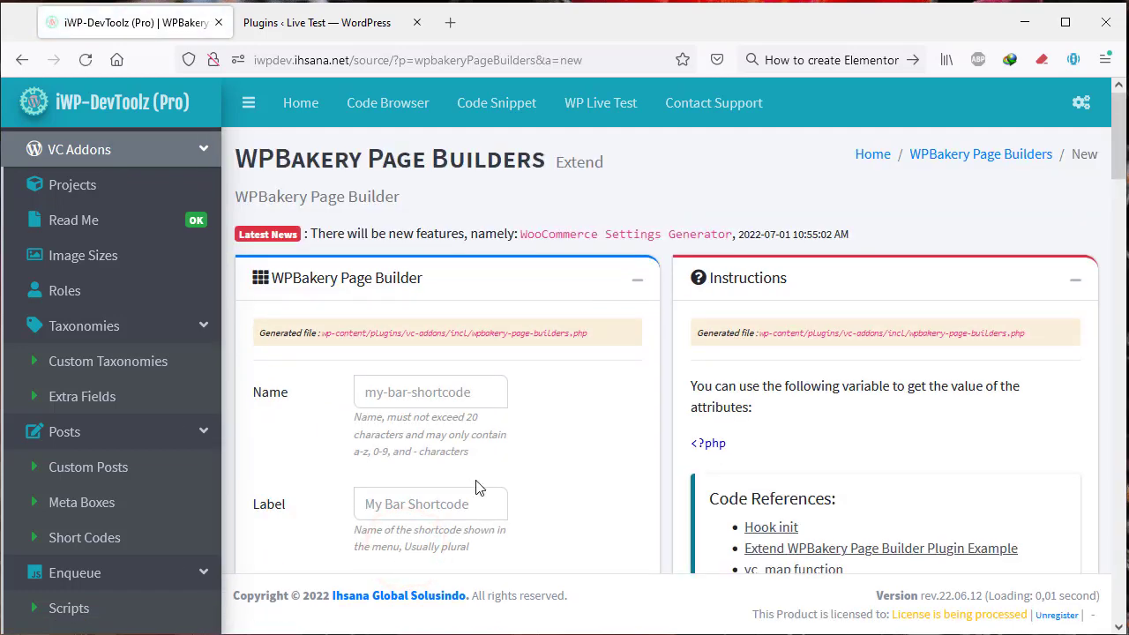
- Enter My Shortcode as both the name and the label of the new page builder
{"action": "left_click", "coordinate": [438, 395]}
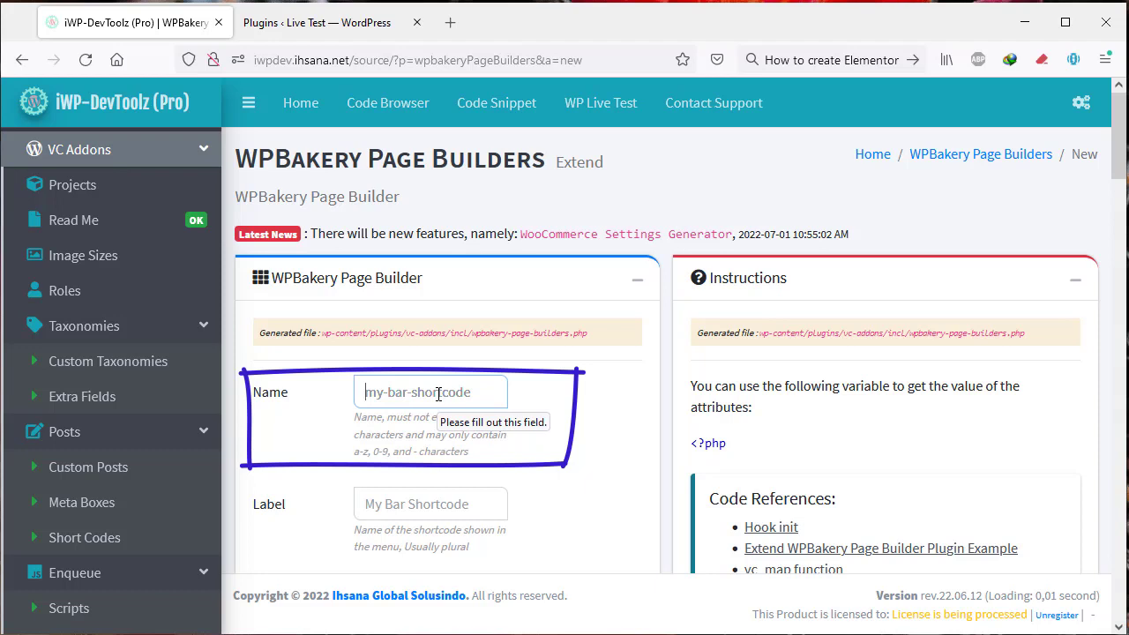
{"action": "type", "text": "My Shortcode"}
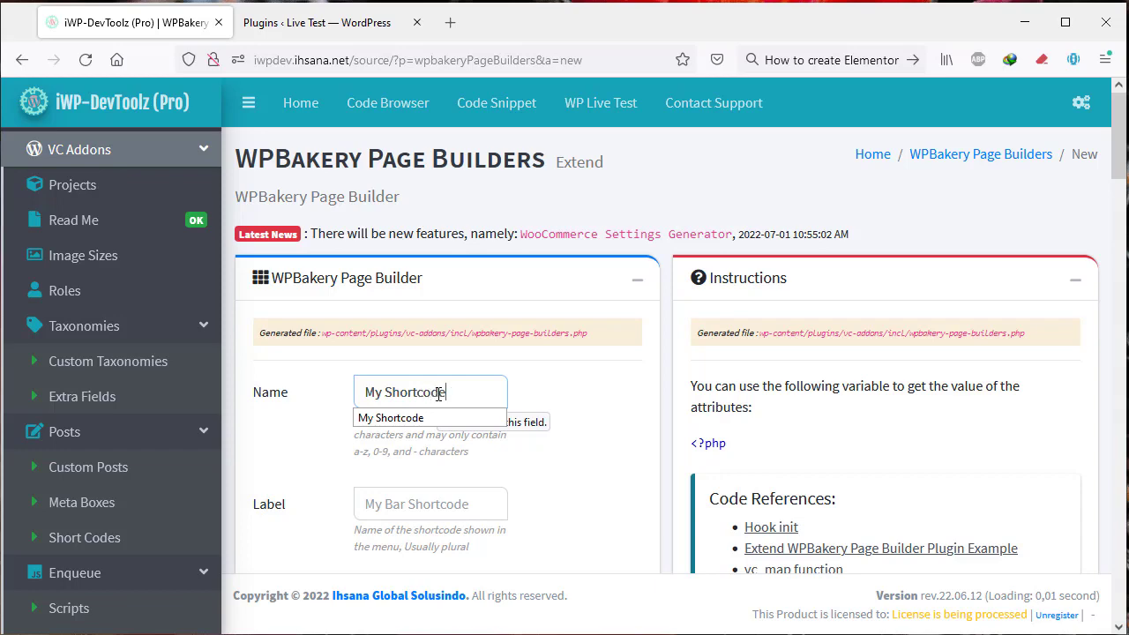
{"action": "left_click", "coordinate": [415, 417]}
{"action": "scroll", "coordinate": [410, 370], "scroll_direction": "down", "scroll_amount": 4}
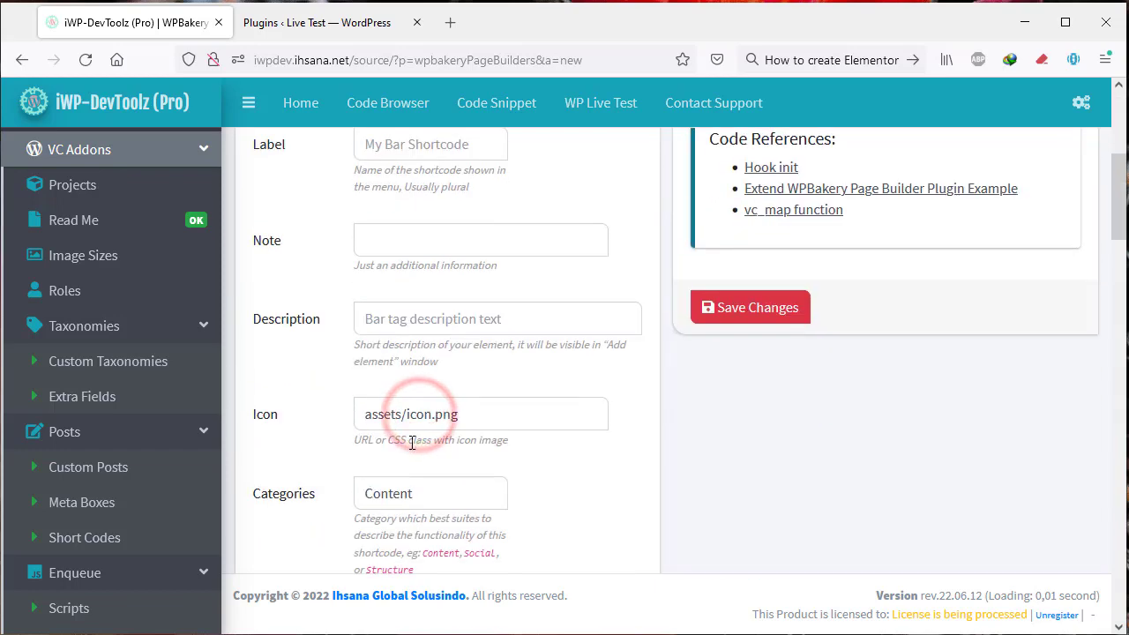
{"action": "scroll", "coordinate": [406, 310], "scroll_direction": "up", "scroll_amount": 2}
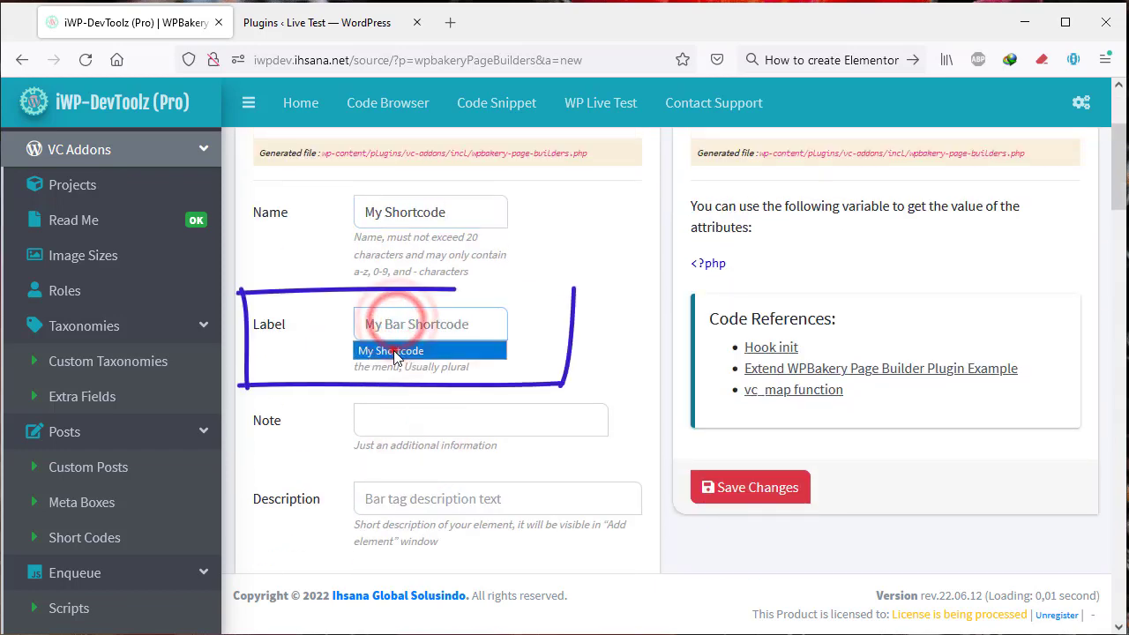
{"action": "left_click", "coordinate": [404, 354]}
- Fill in the page builder's description with "Lorem ipsum do ismet"
{"action": "left_click", "coordinate": [426, 405]}
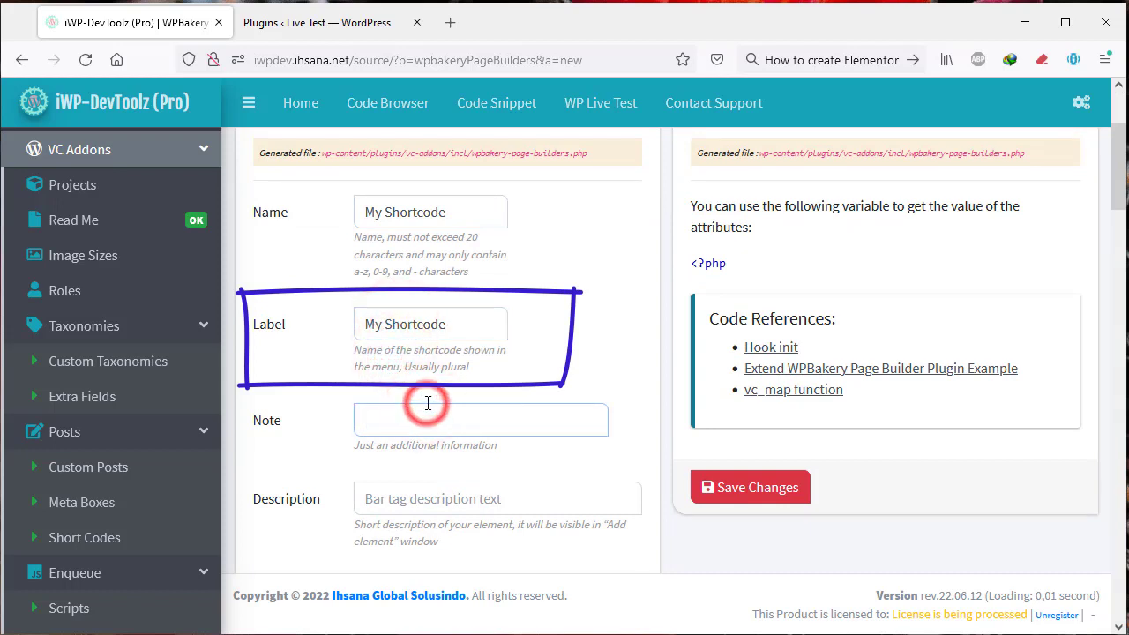
{"action": "scroll", "coordinate": [295, 556], "scroll_direction": "down", "scroll_amount": 2}
{"action": "left_click", "coordinate": [252, 408]}
{"action": "left_click", "coordinate": [382, 410]}
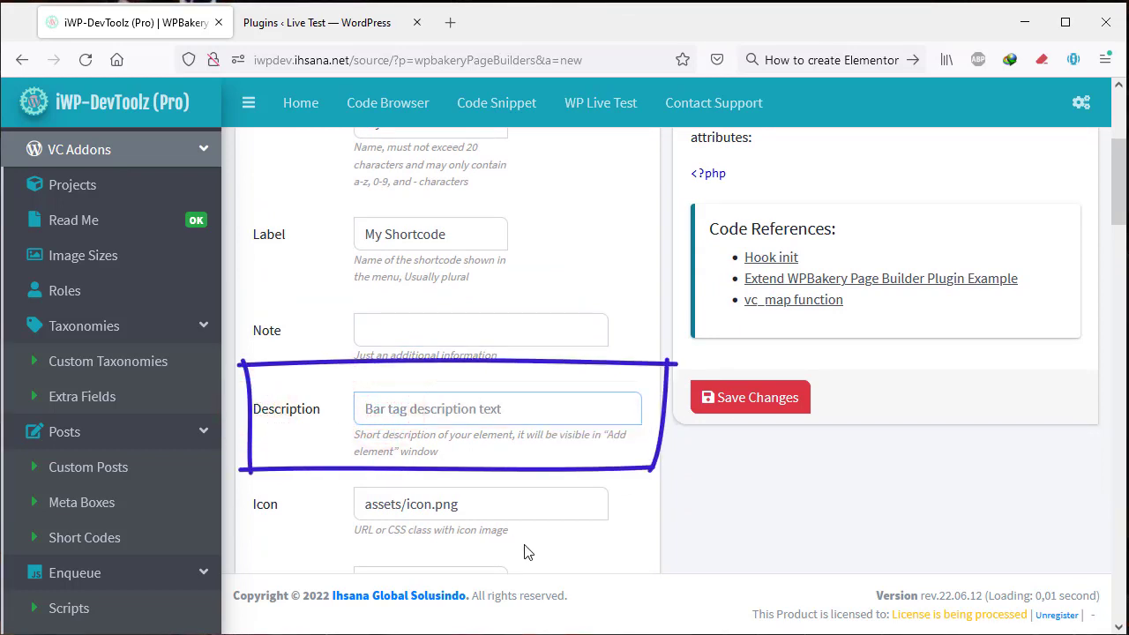
{"action": "type", "text": "Lore"}
{"action": "key", "text": "Down"}
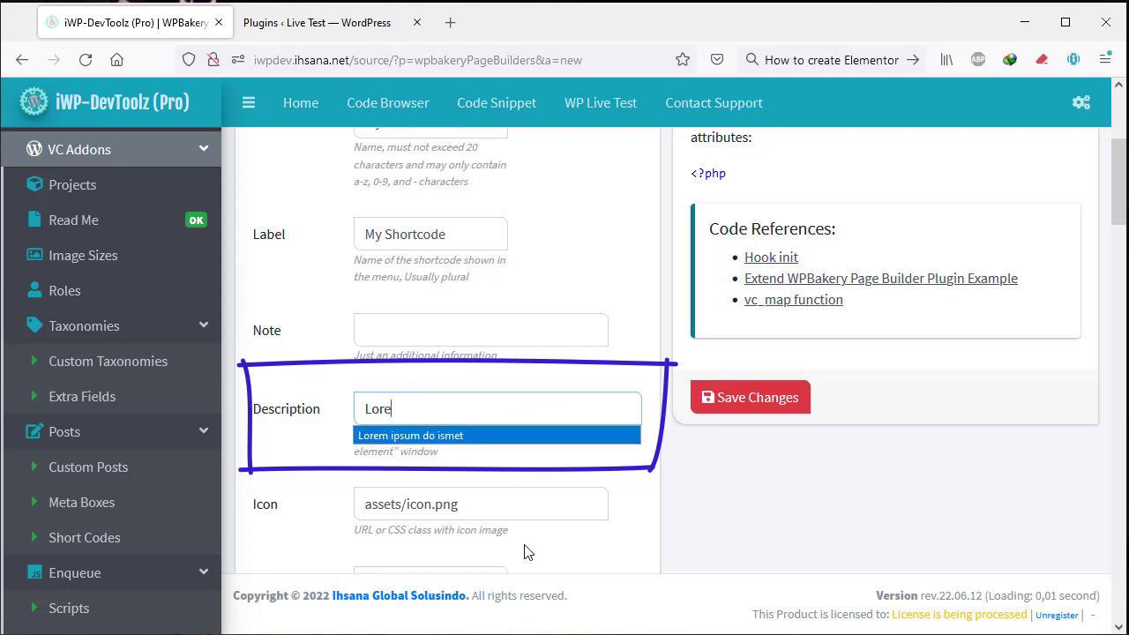
{"action": "key", "text": "Return"}
- Save the new page builder with the Content category and open its vca-my-shortcode entry for editing
{"action": "scroll", "coordinate": [554, 523], "scroll_direction": "down", "scroll_amount": 3}
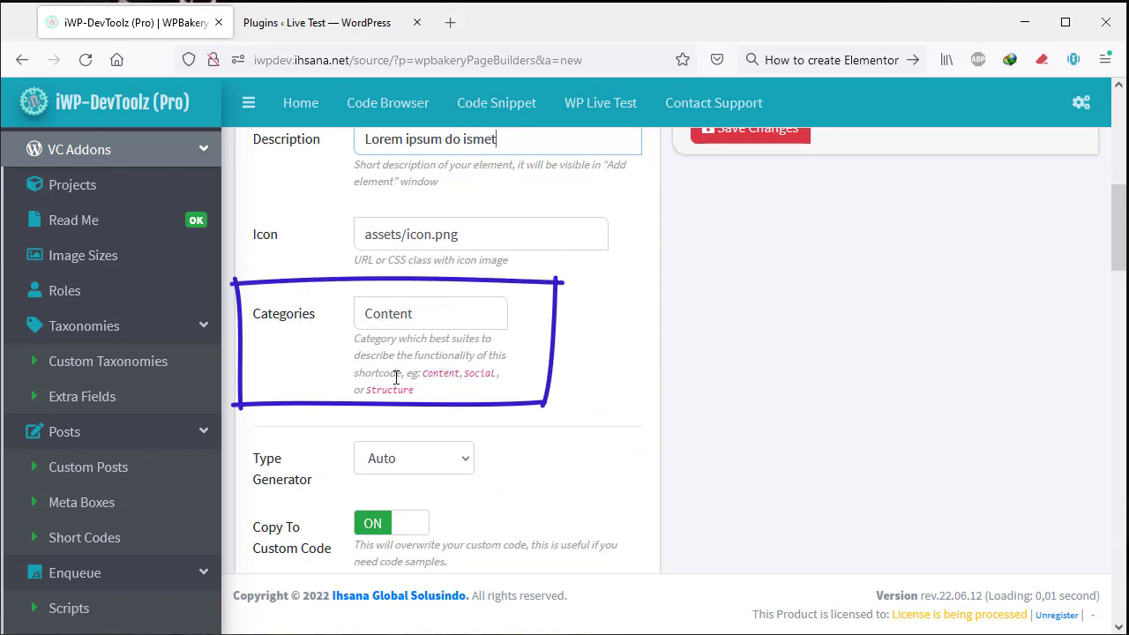
{"action": "double_click", "coordinate": [441, 314]}
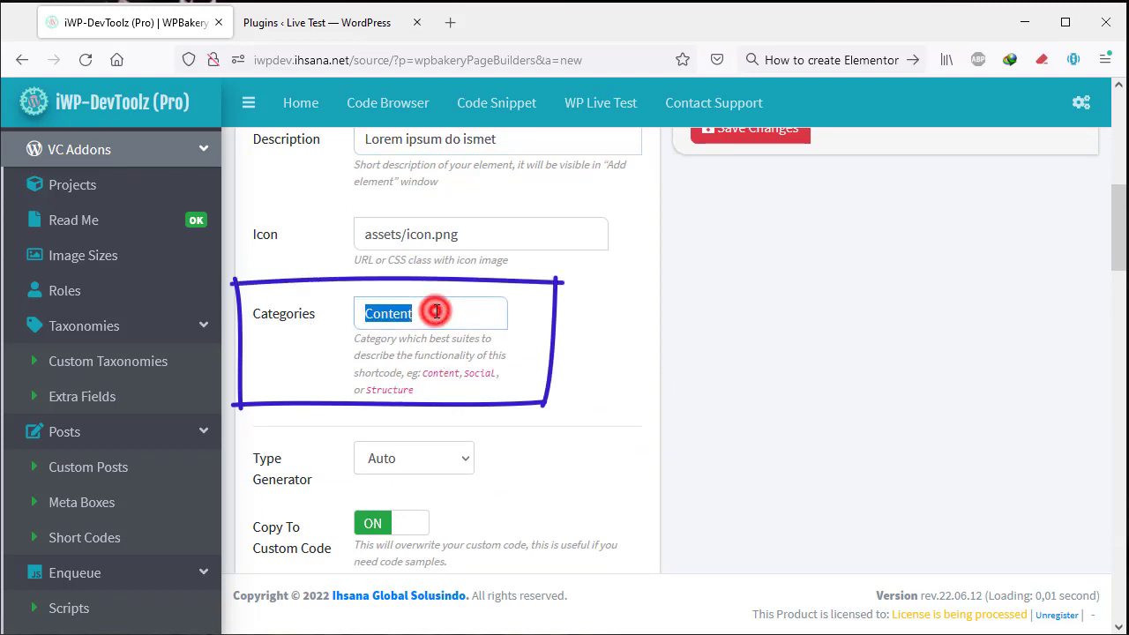
{"action": "left_click", "coordinate": [515, 414]}
{"action": "scroll", "coordinate": [515, 415], "scroll_direction": "down", "scroll_amount": 4}
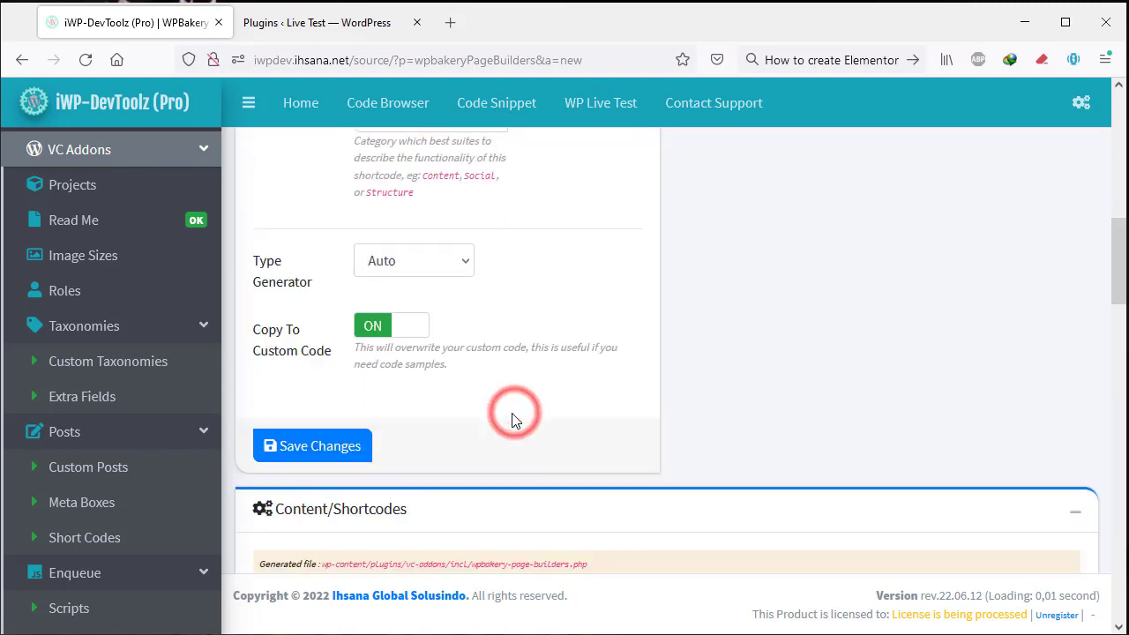
{"action": "scroll", "coordinate": [295, 345], "scroll_direction": "up", "scroll_amount": 1}
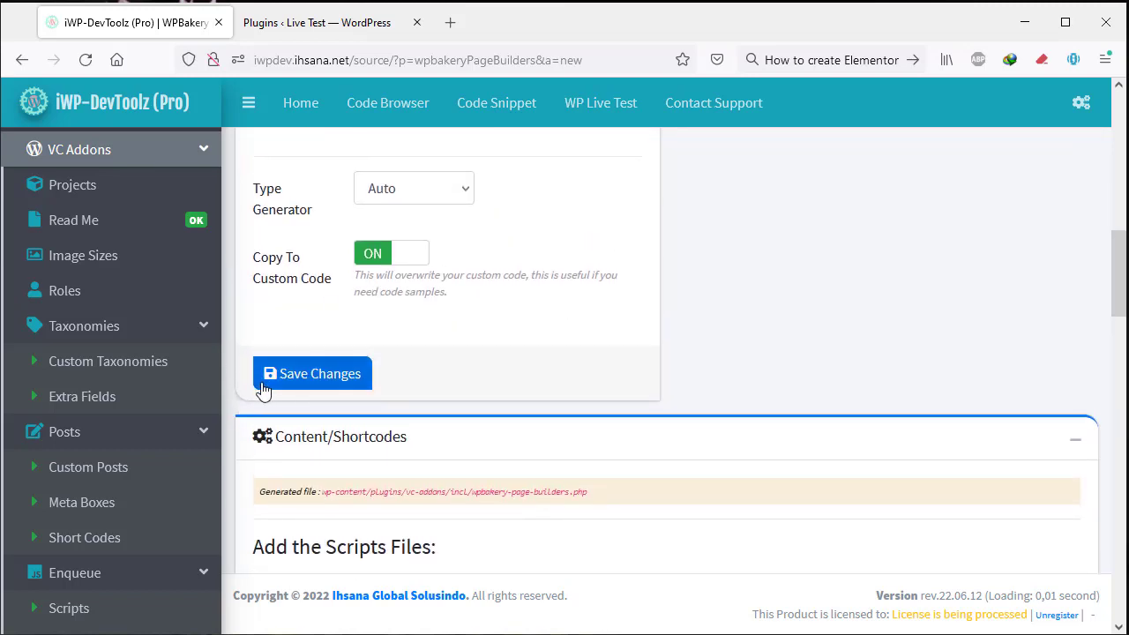
{"action": "left_click", "coordinate": [334, 388]}
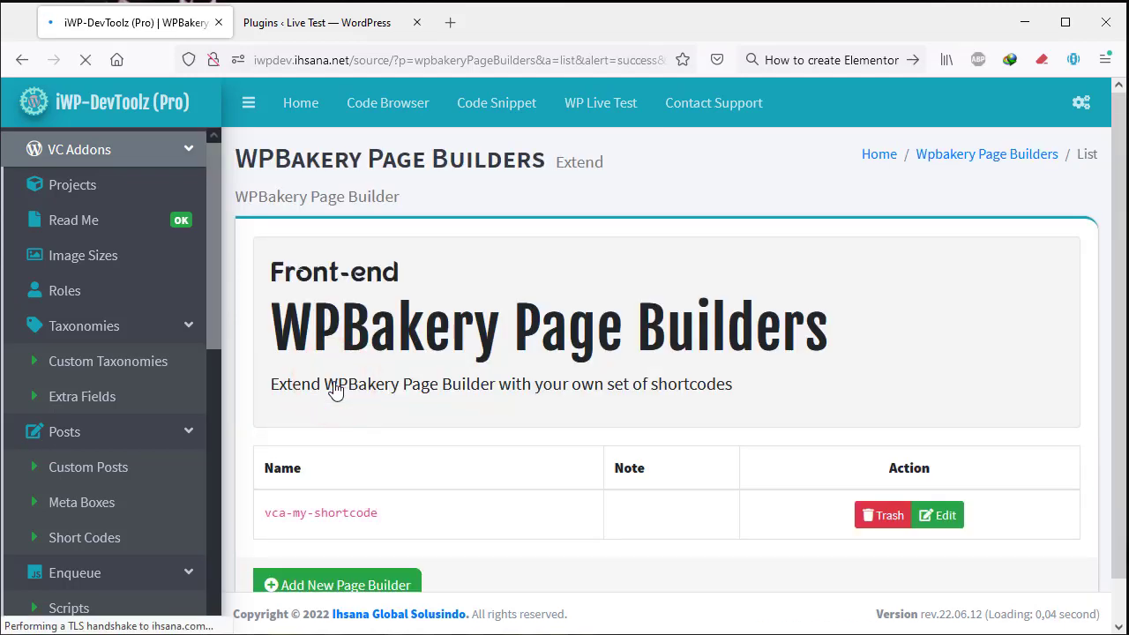
{"action": "scroll", "coordinate": [769, 423], "scroll_direction": "down", "scroll_amount": 2}
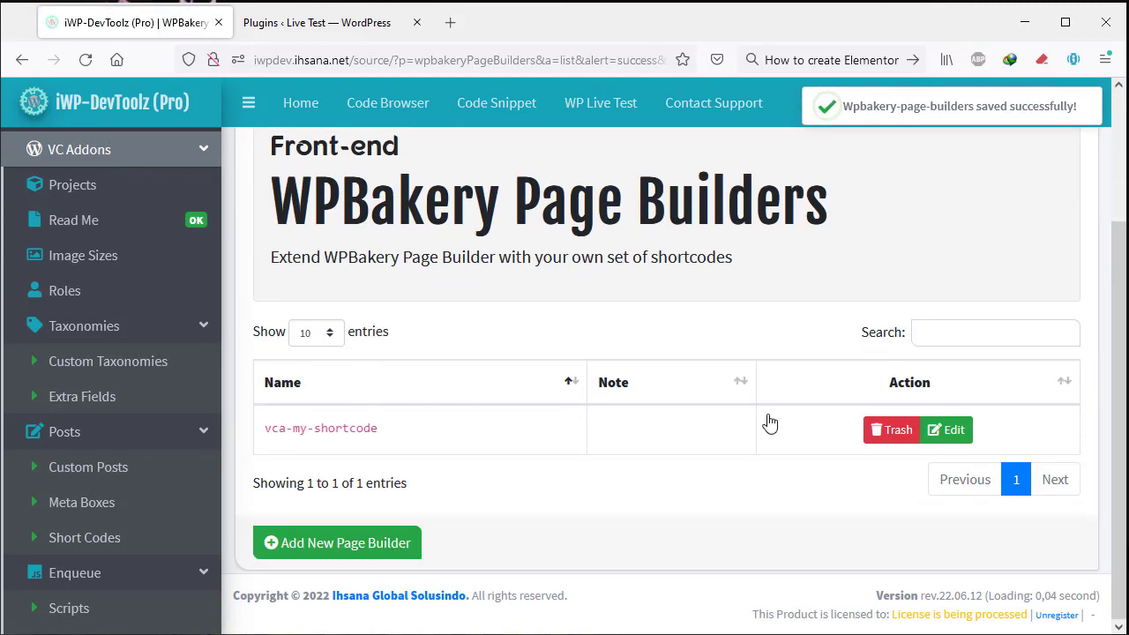
{"action": "left_click", "coordinate": [950, 432]}
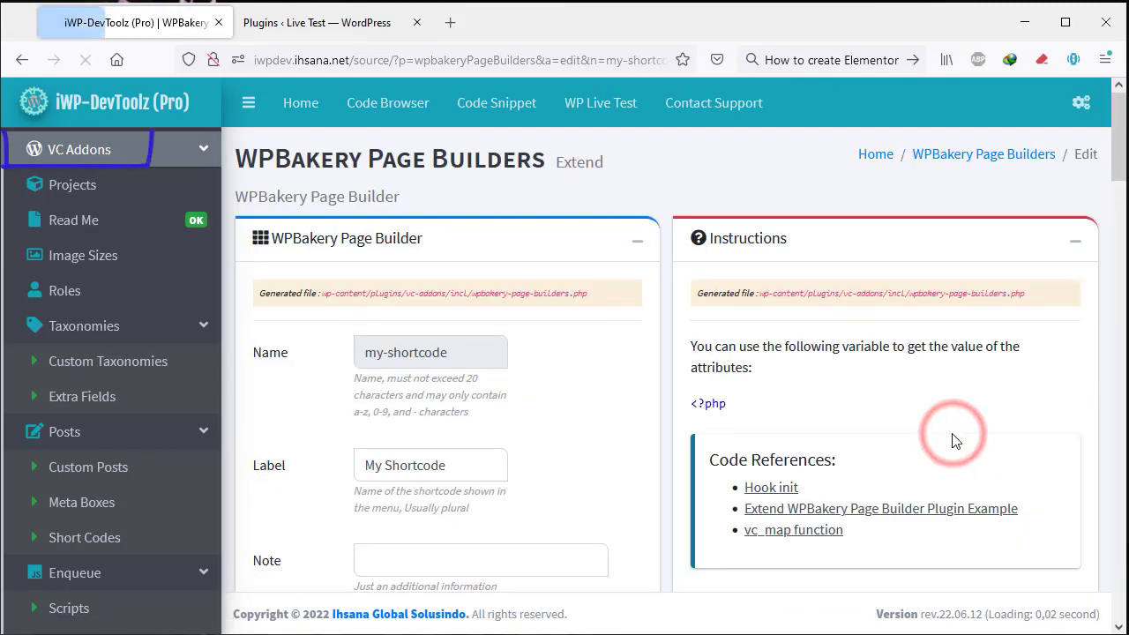
- Switch to the Live Test WordPress site and activate the VC Addons and WPBakery Page Builder plugins
{"action": "left_click", "coordinate": [308, 27]}
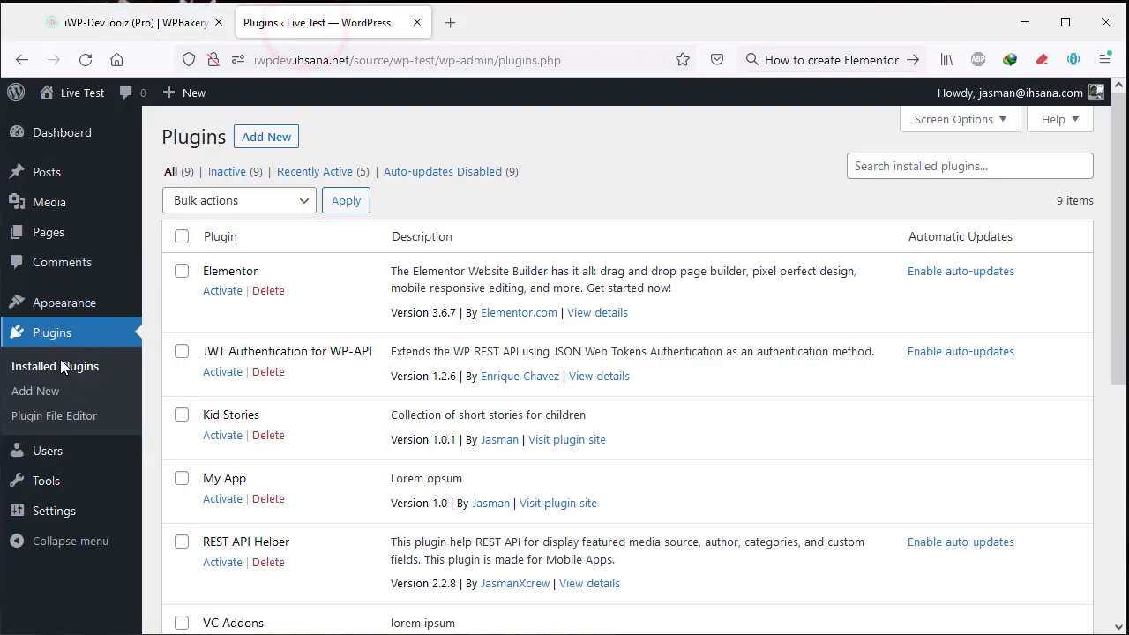
{"action": "left_click", "coordinate": [52, 338]}
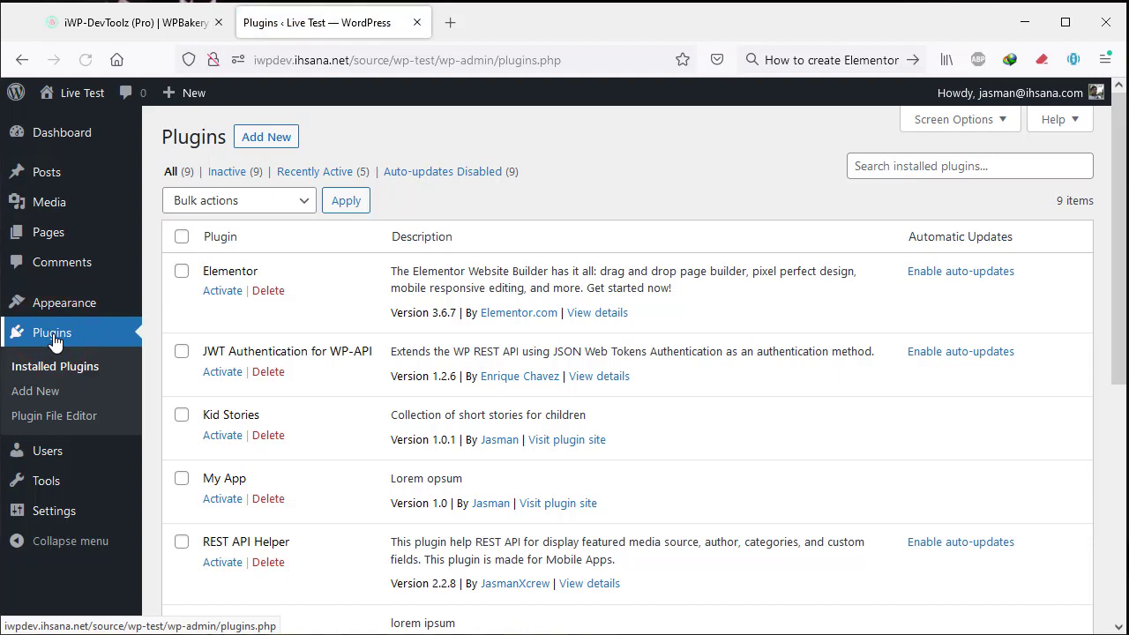
{"action": "scroll", "coordinate": [432, 374], "scroll_direction": "down", "scroll_amount": 2}
{"action": "scroll", "coordinate": [335, 350], "scroll_direction": "down", "scroll_amount": 3}
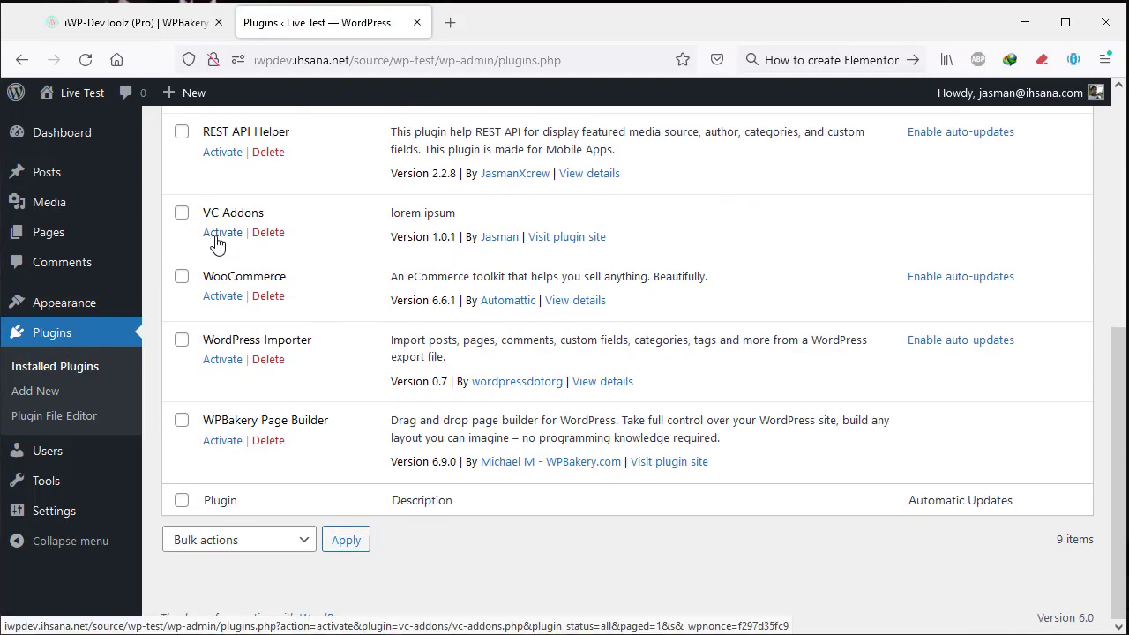
{"action": "left_click", "coordinate": [221, 235]}
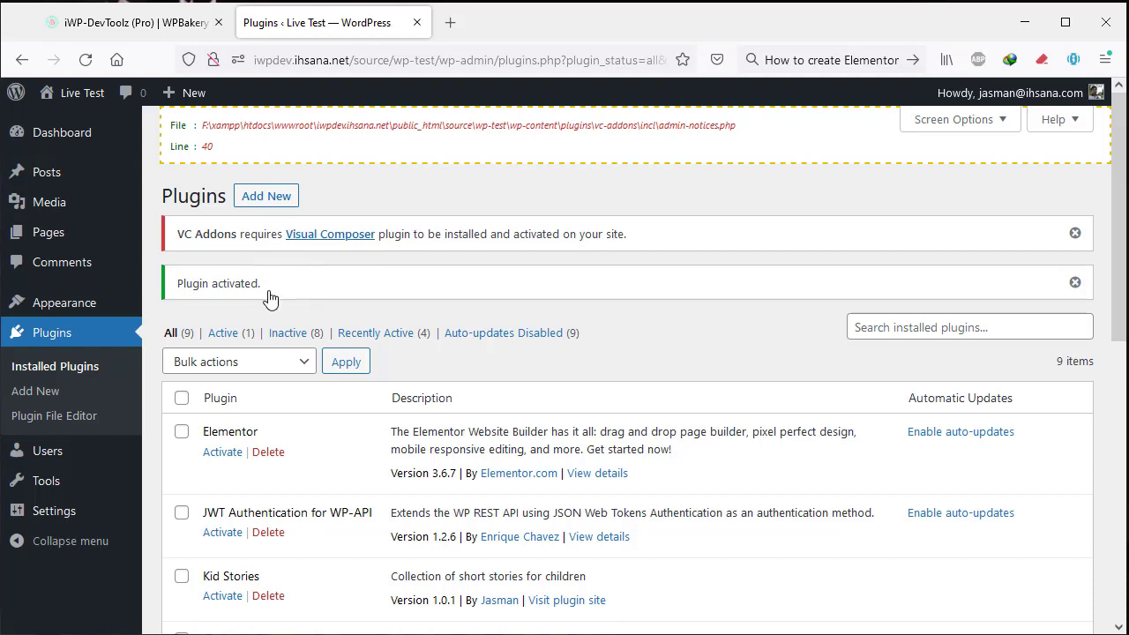
{"action": "scroll", "coordinate": [269, 297], "scroll_direction": "down", "scroll_amount": 6}
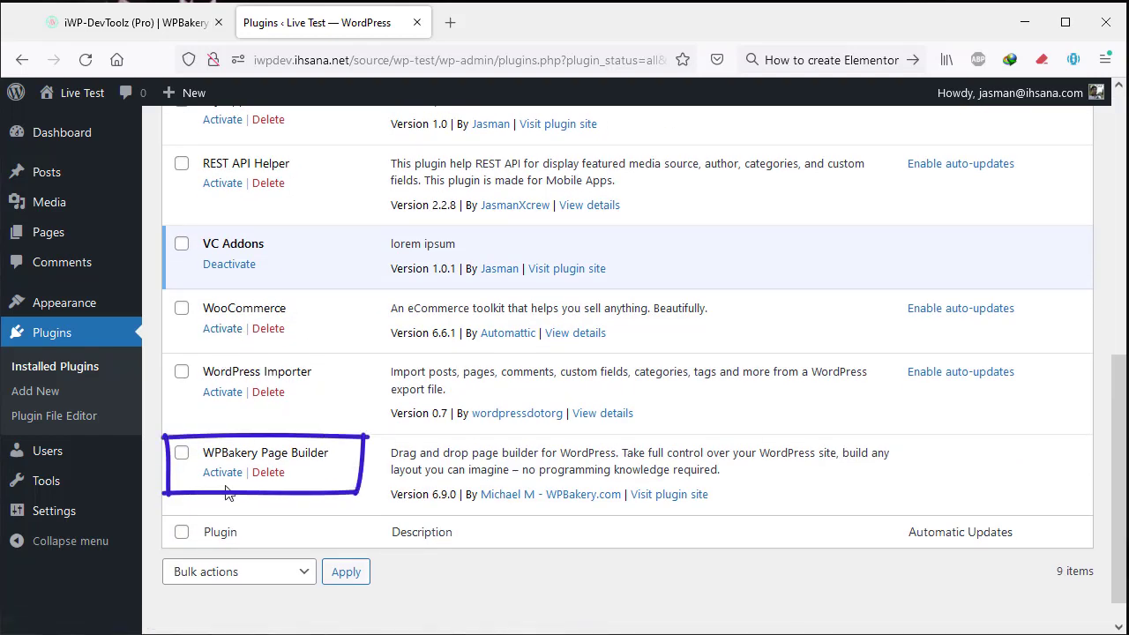
{"action": "left_click", "coordinate": [221, 476]}
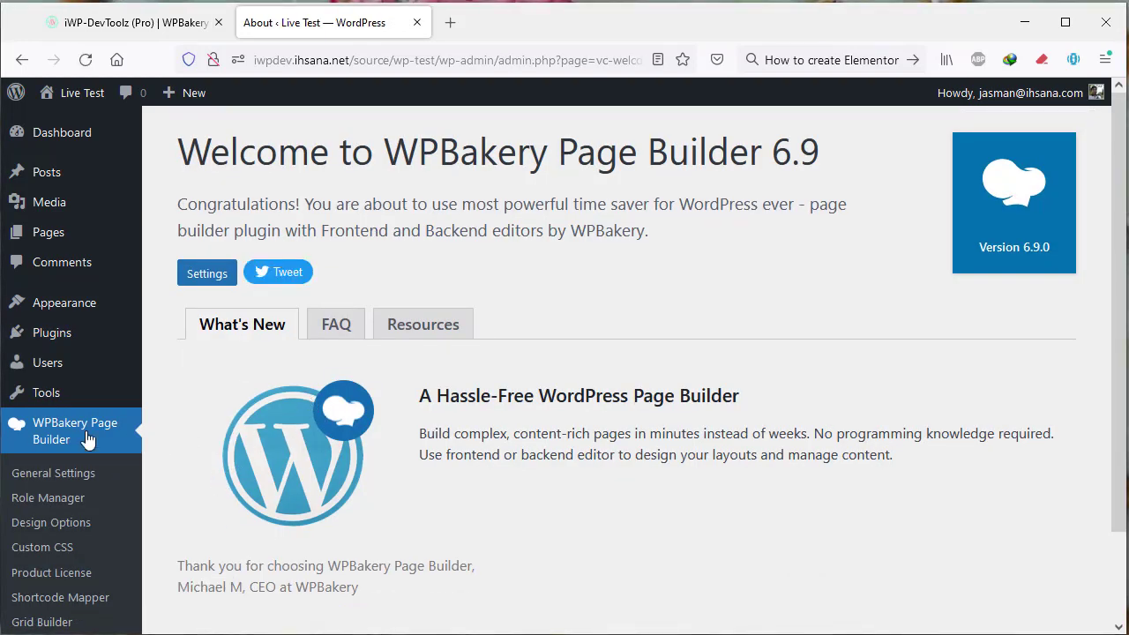
- Add a new WordPress page and open it in the WPBakery Frontend Editor
{"action": "mouse_move", "coordinate": [62, 249]}
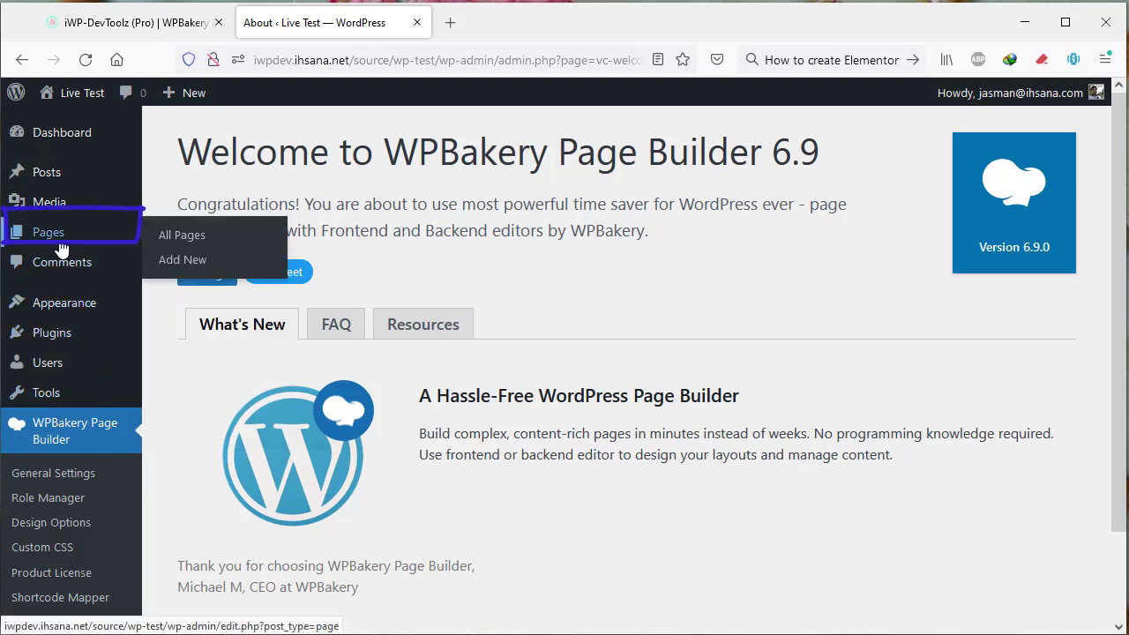
{"action": "left_click", "coordinate": [196, 262]}
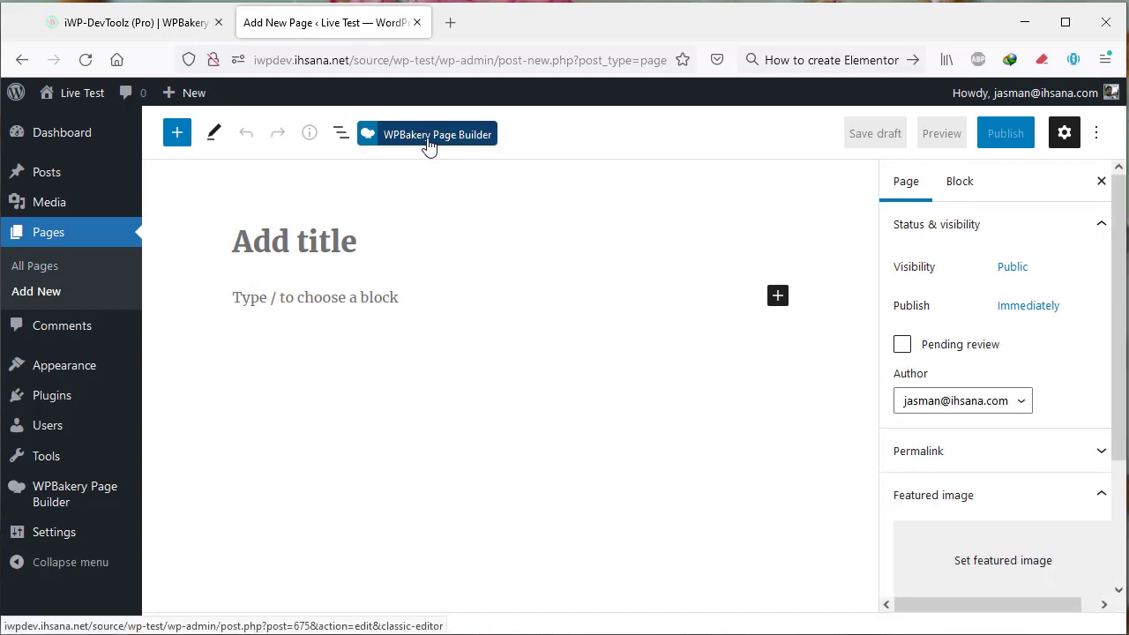
{"action": "left_click", "coordinate": [428, 137]}
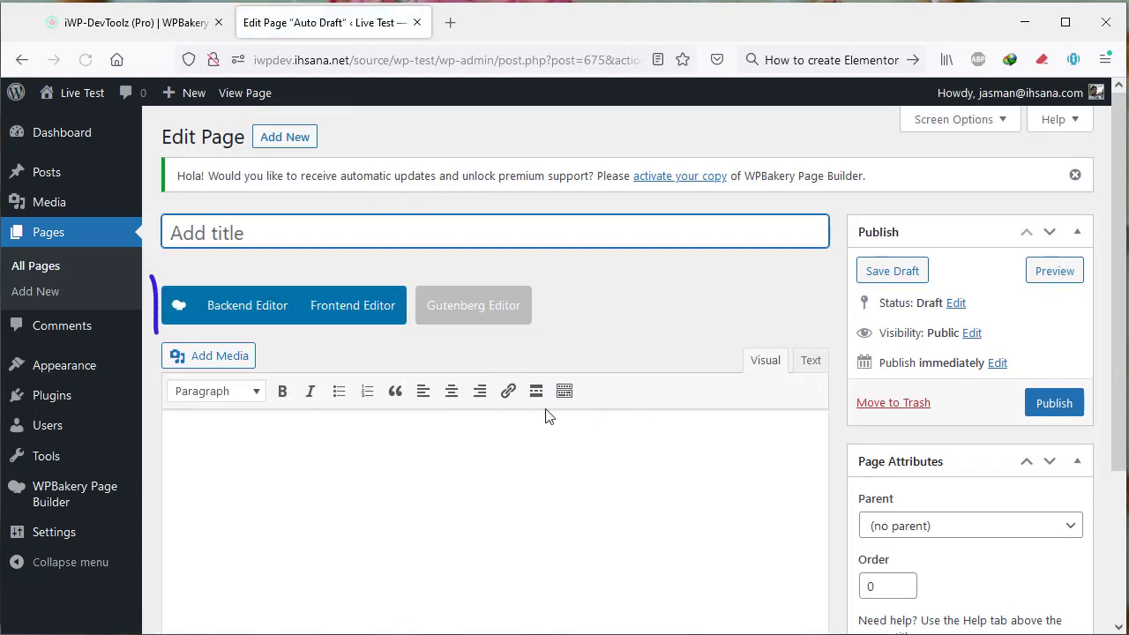
{"action": "left_click", "coordinate": [347, 318]}
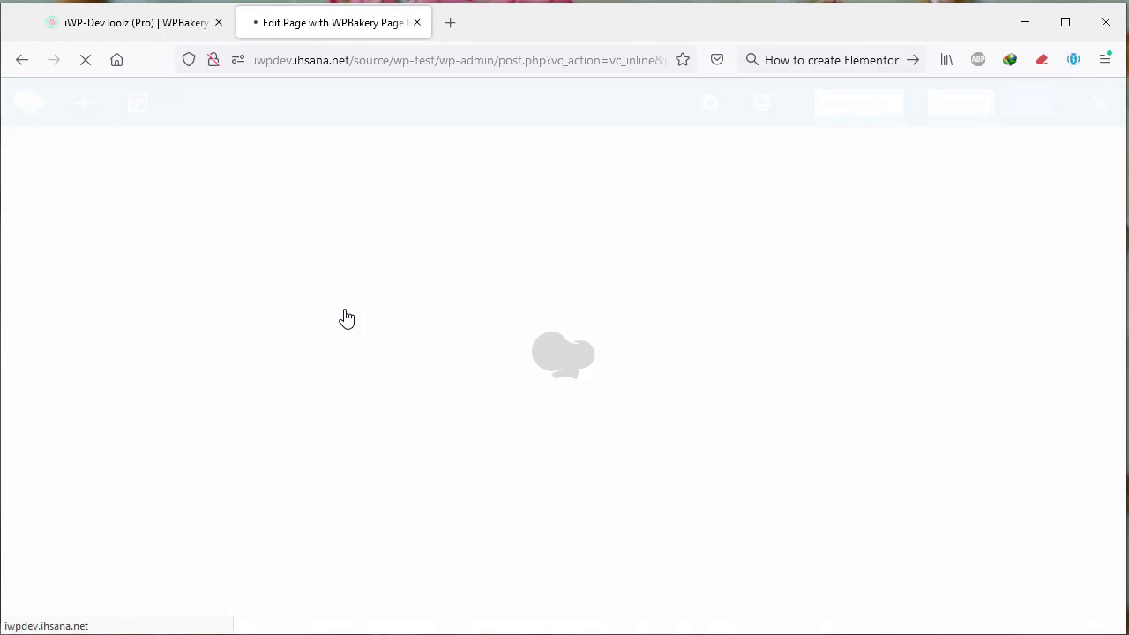
- Open the list of elements that can be added to the blank page
{"action": "scroll", "coordinate": [359, 356], "scroll_direction": "down", "scroll_amount": 7}
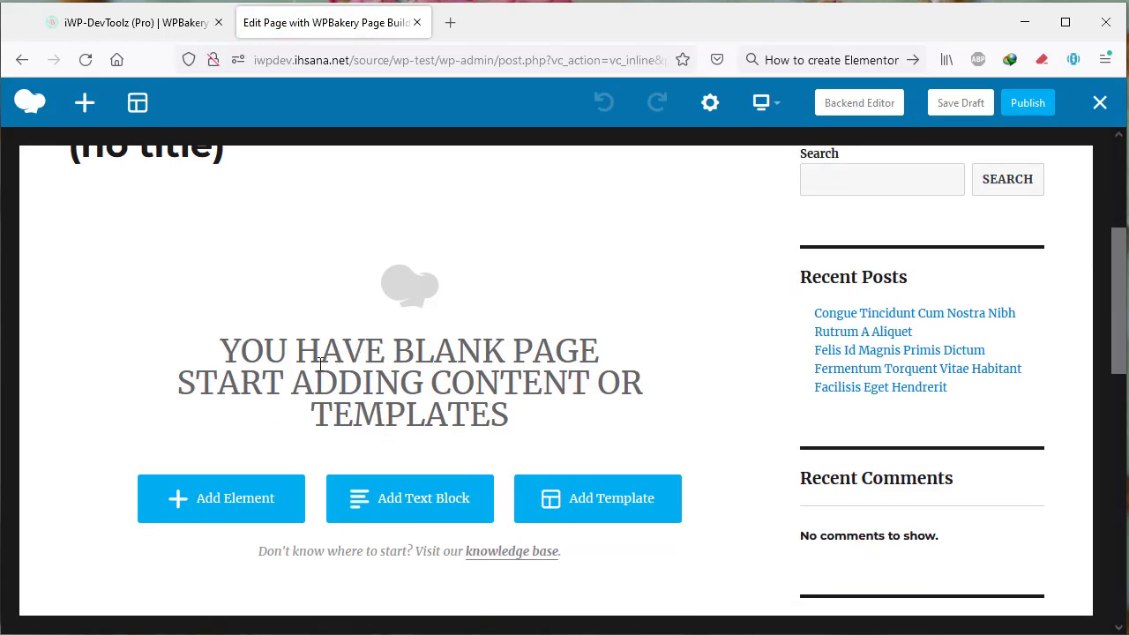
{"action": "scroll", "coordinate": [250, 333], "scroll_direction": "up", "scroll_amount": 1}
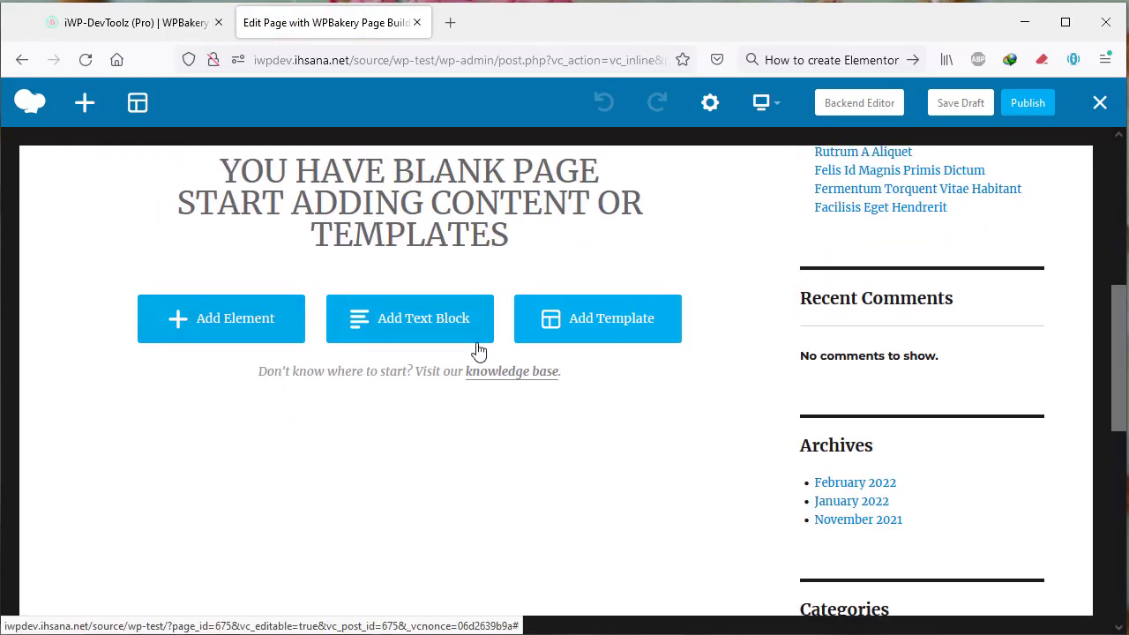
{"action": "scroll", "coordinate": [477, 350], "scroll_direction": "up", "scroll_amount": 2}
{"action": "left_click", "coordinate": [209, 402]}
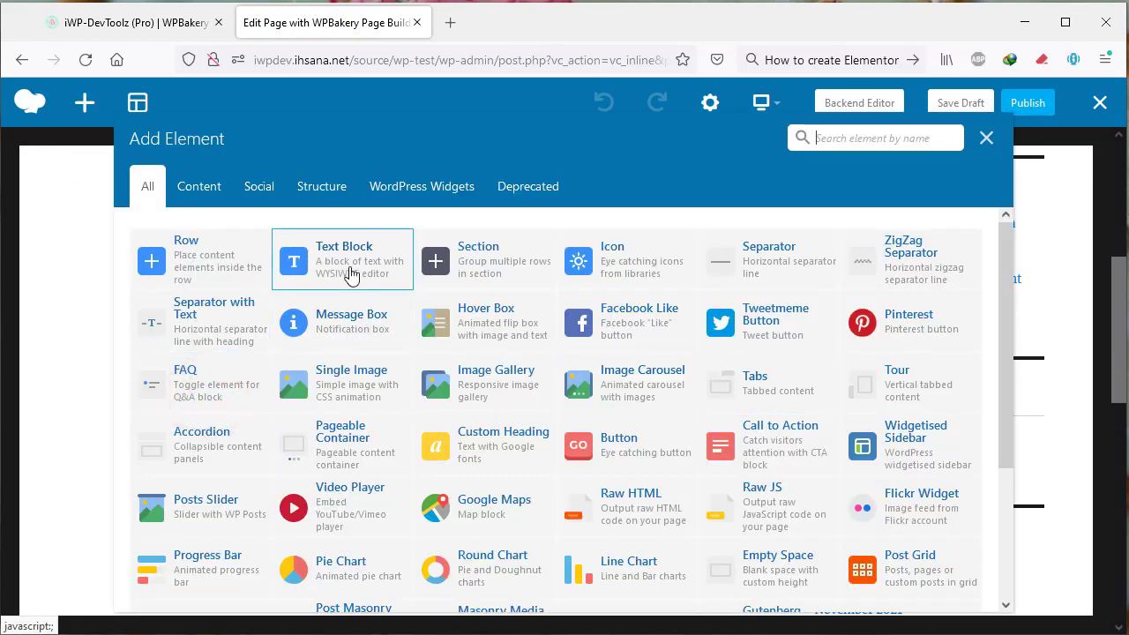
- Switch to the iWP-DevToolz page and review the category and label set for the my-shortcode page builder
{"action": "left_click", "coordinate": [126, 22]}
{"action": "scroll", "coordinate": [265, 421], "scroll_direction": "down", "scroll_amount": 5}
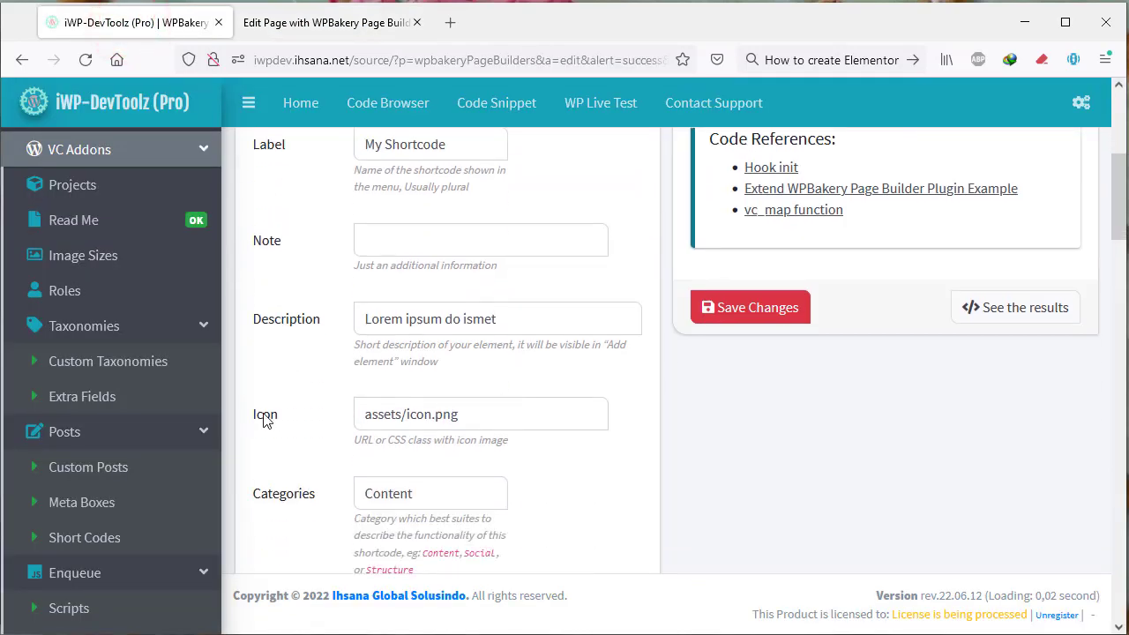
{"action": "scroll", "coordinate": [263, 421], "scroll_direction": "down", "scroll_amount": 2}
{"action": "left_click", "coordinate": [398, 308]}
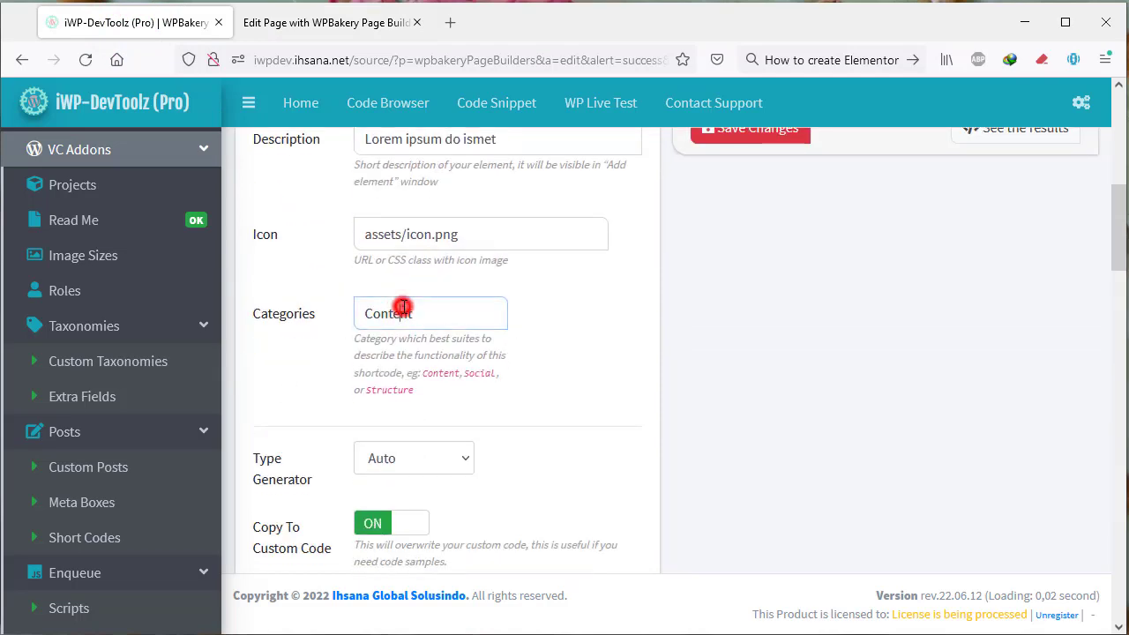
{"action": "left_click", "coordinate": [559, 314]}
{"action": "scroll", "coordinate": [559, 314], "scroll_direction": "up", "scroll_amount": 4}
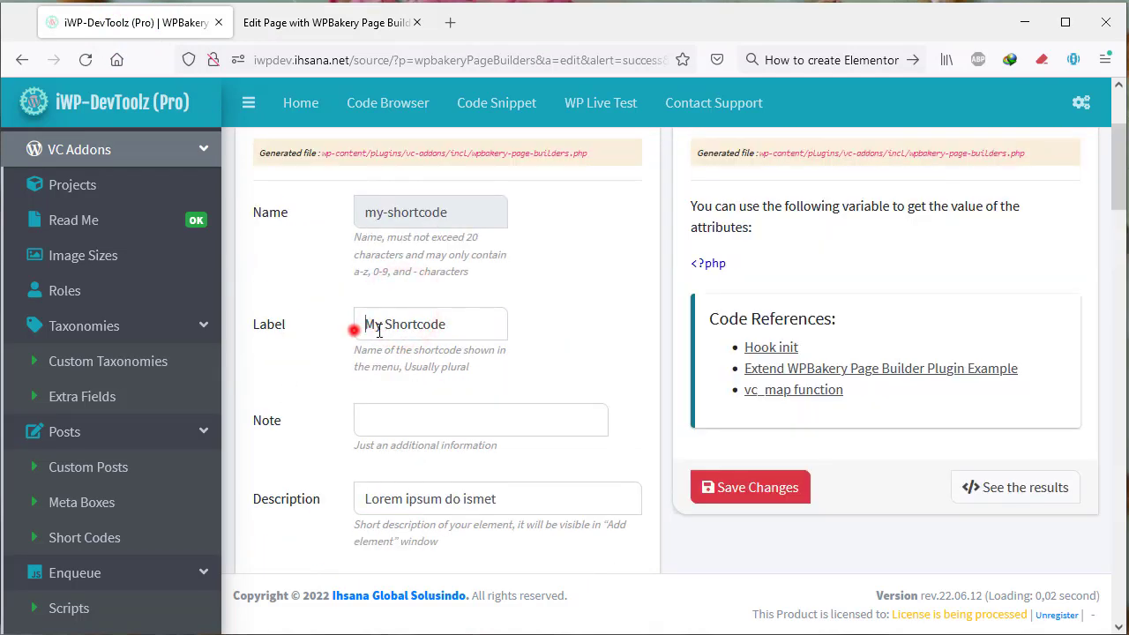
{"action": "left_click_drag", "start_coordinate": [380, 330], "coordinate": [439, 330]}
- Return to the Frontend Editor, add the my-shortcode element from the Content category and dismiss its settings
{"action": "left_click", "coordinate": [322, 25]}
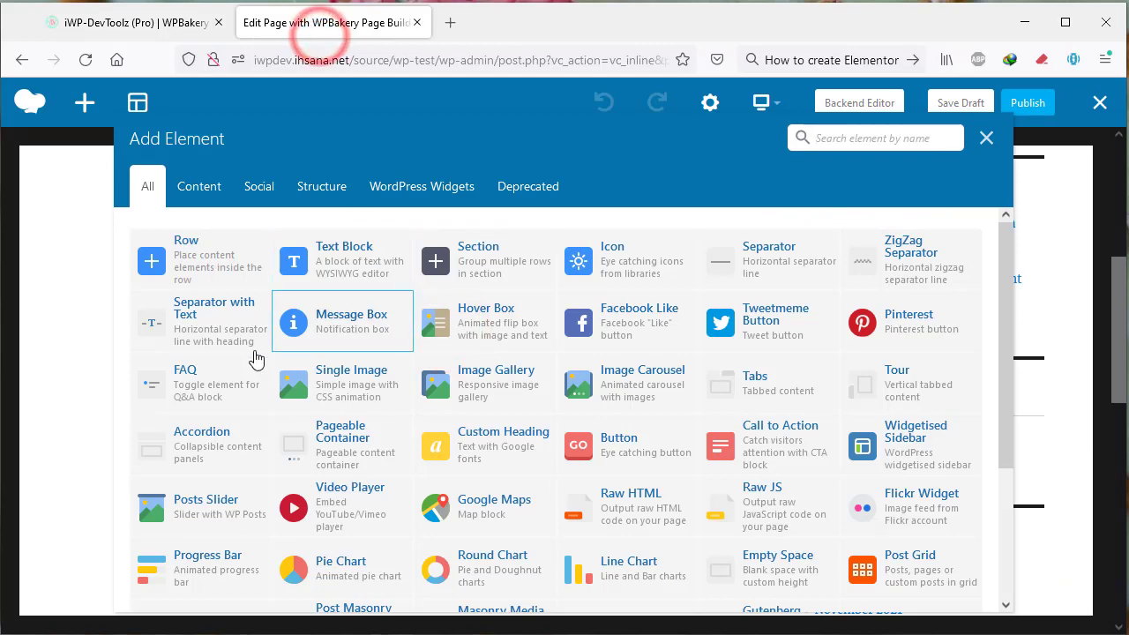
{"action": "left_click", "coordinate": [214, 189]}
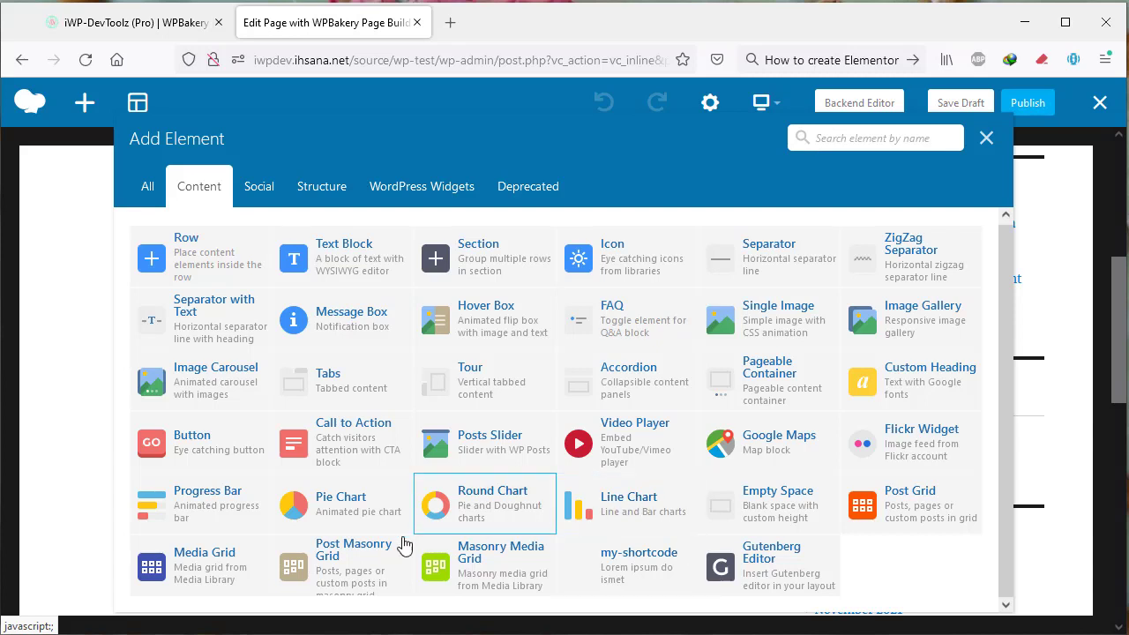
{"action": "left_click", "coordinate": [615, 579]}
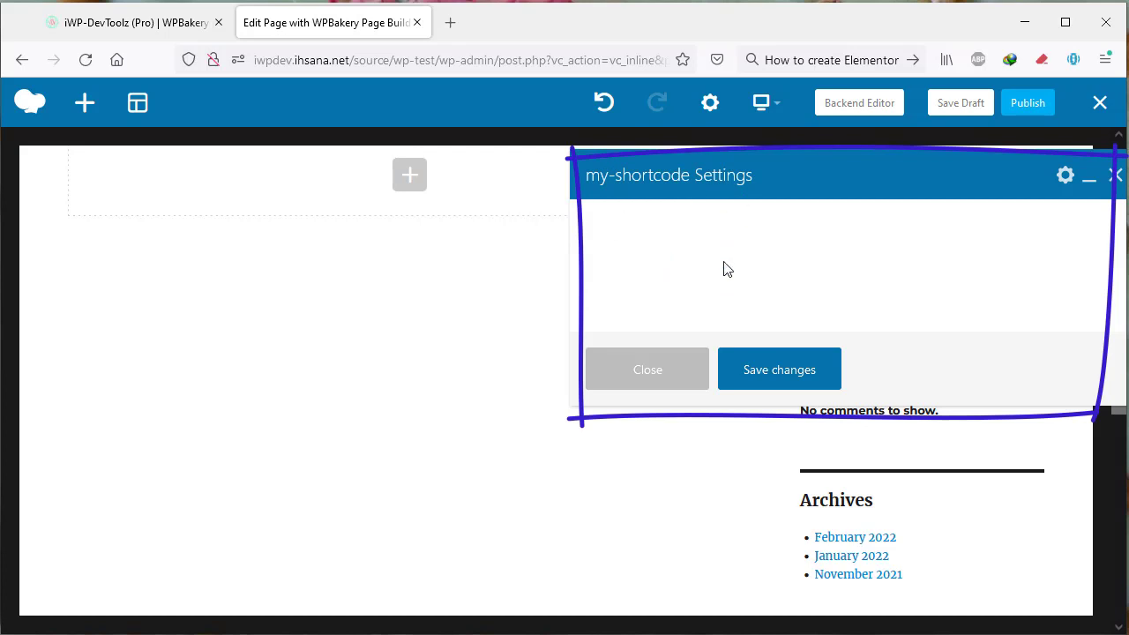
{"action": "left_click", "coordinate": [1116, 177]}
- Go back to iWP-DevToolz and choose VC ~ Color Picker as the type of the new attribute for my-shortcode
{"action": "left_click", "coordinate": [167, 20]}
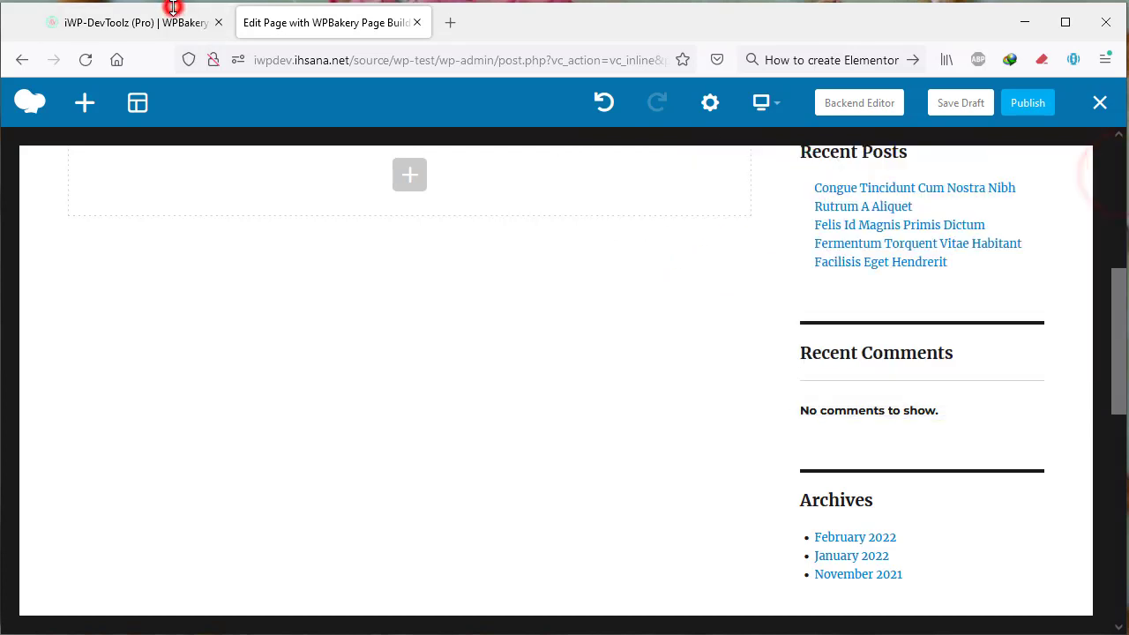
{"action": "scroll", "coordinate": [457, 411], "scroll_direction": "down", "scroll_amount": 1}
{"action": "scroll", "coordinate": [459, 408], "scroll_direction": "up", "scroll_amount": 1}
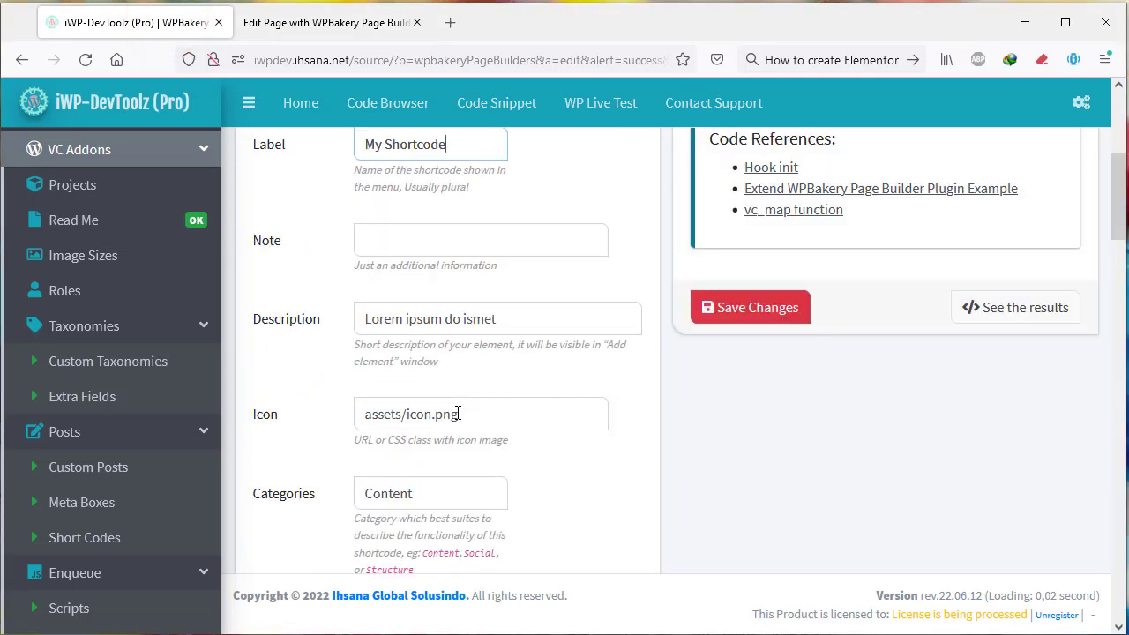
{"action": "scroll", "coordinate": [458, 410], "scroll_direction": "down", "scroll_amount": 6}
{"action": "scroll", "coordinate": [458, 421], "scroll_direction": "down", "scroll_amount": 4}
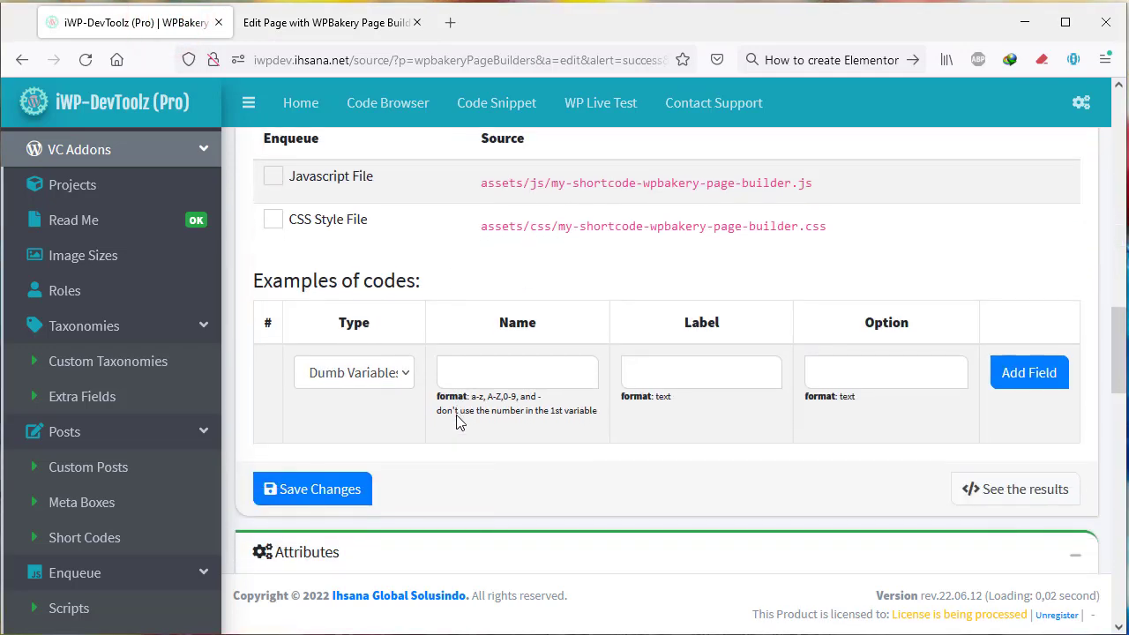
{"action": "scroll", "coordinate": [511, 441], "scroll_direction": "down", "scroll_amount": 3}
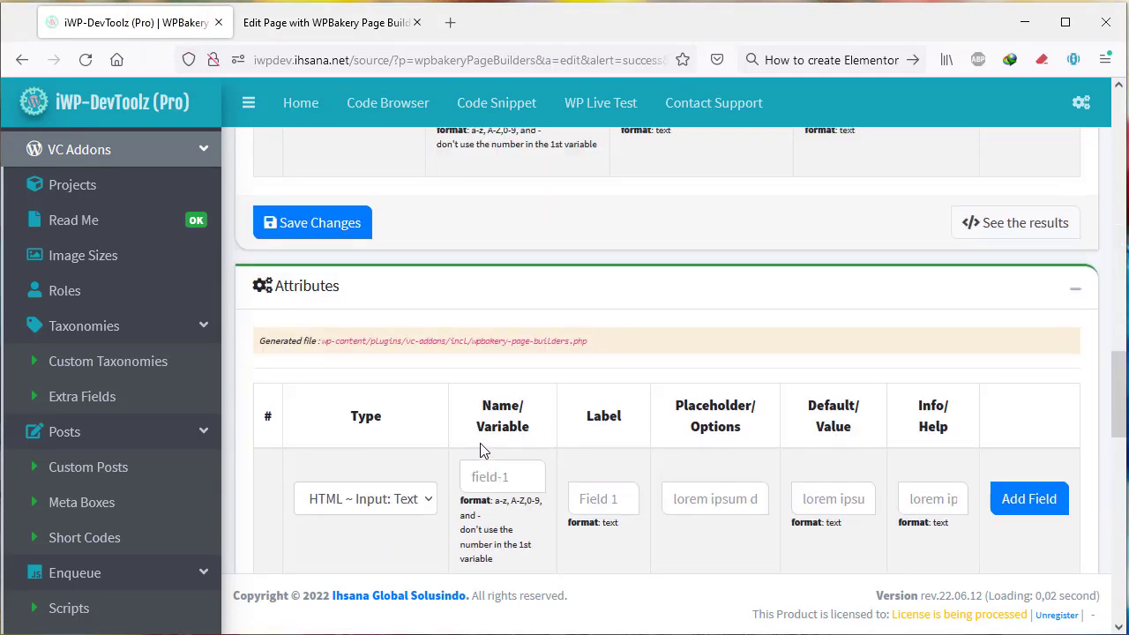
{"action": "scroll", "coordinate": [445, 428], "scroll_direction": "down", "scroll_amount": 1}
{"action": "left_click", "coordinate": [413, 407]}
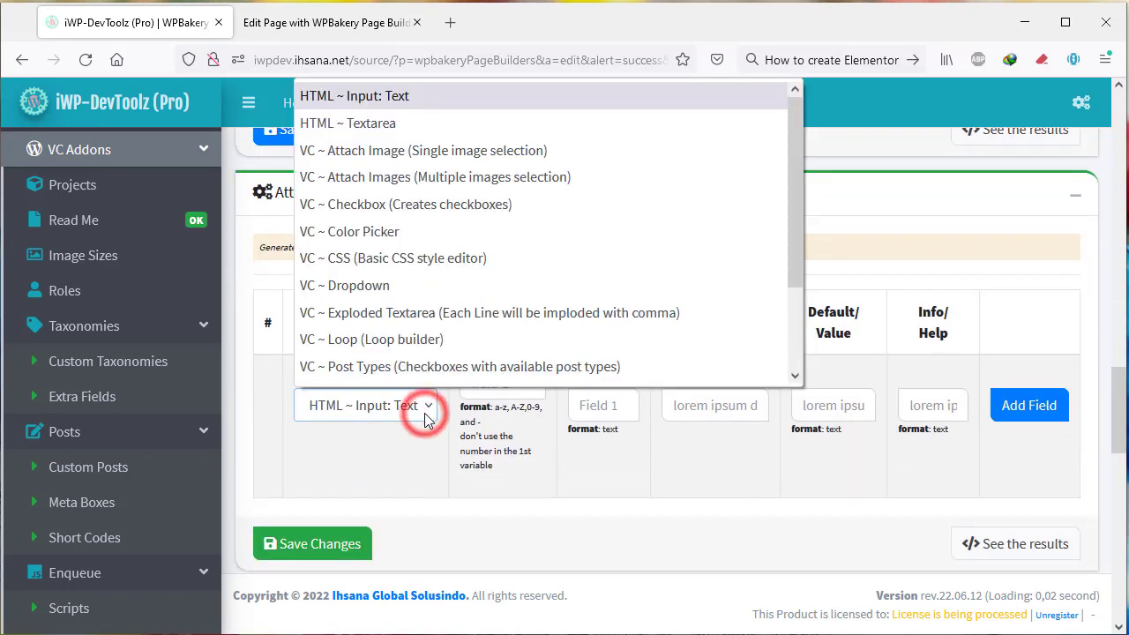
{"action": "left_click", "coordinate": [381, 233]}
- Enter Color as both the name and the label of the color picker attribute and add the field
{"action": "left_click", "coordinate": [613, 405]}
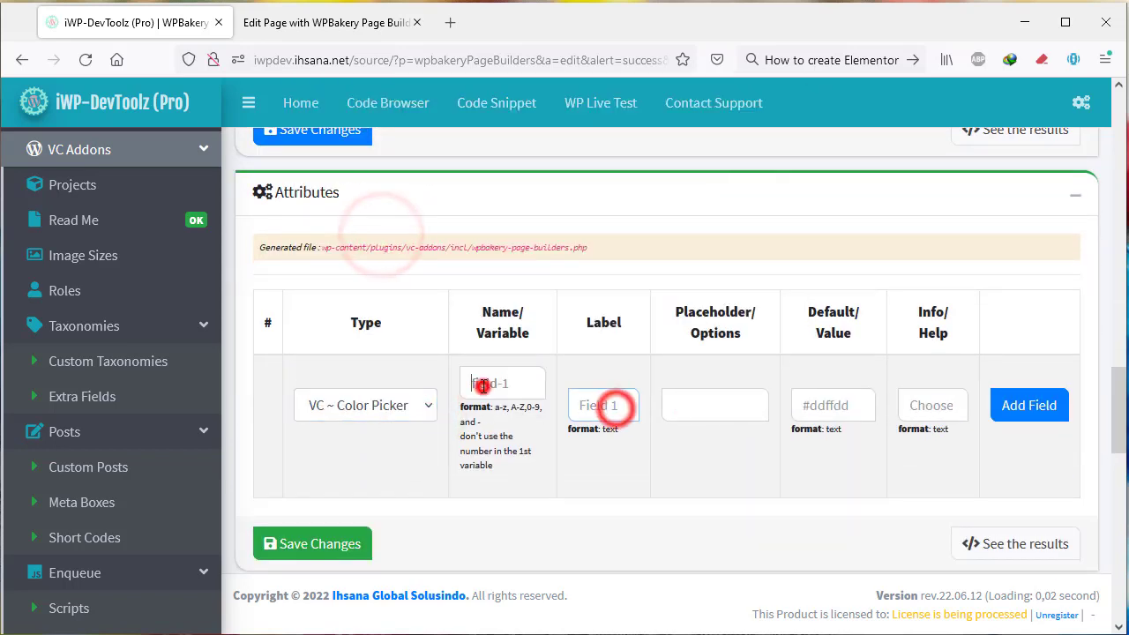
{"action": "left_click", "coordinate": [492, 386]}
{"action": "type", "text": "Color"}
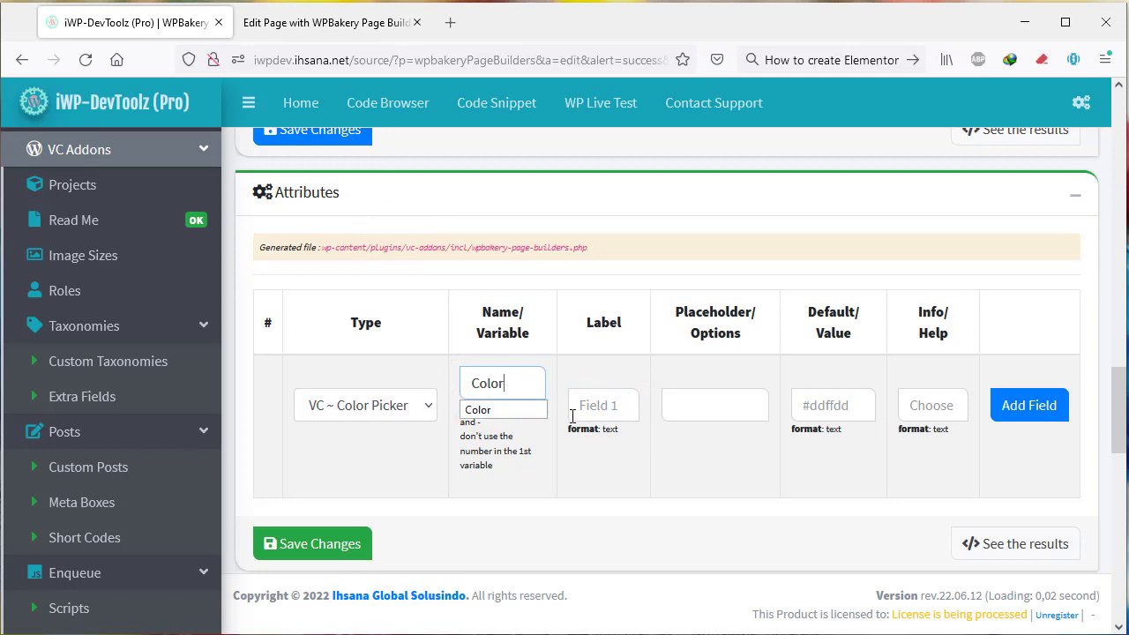
{"action": "left_click", "coordinate": [599, 402]}
{"action": "left_click", "coordinate": [607, 428]}
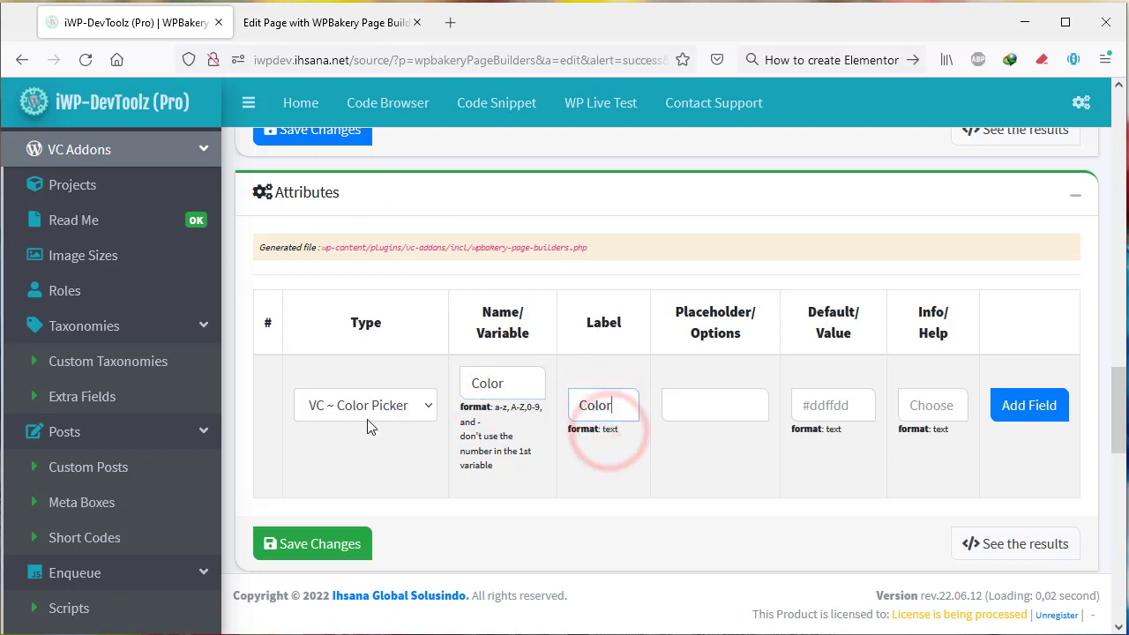
{"action": "left_click", "coordinate": [1030, 404]}
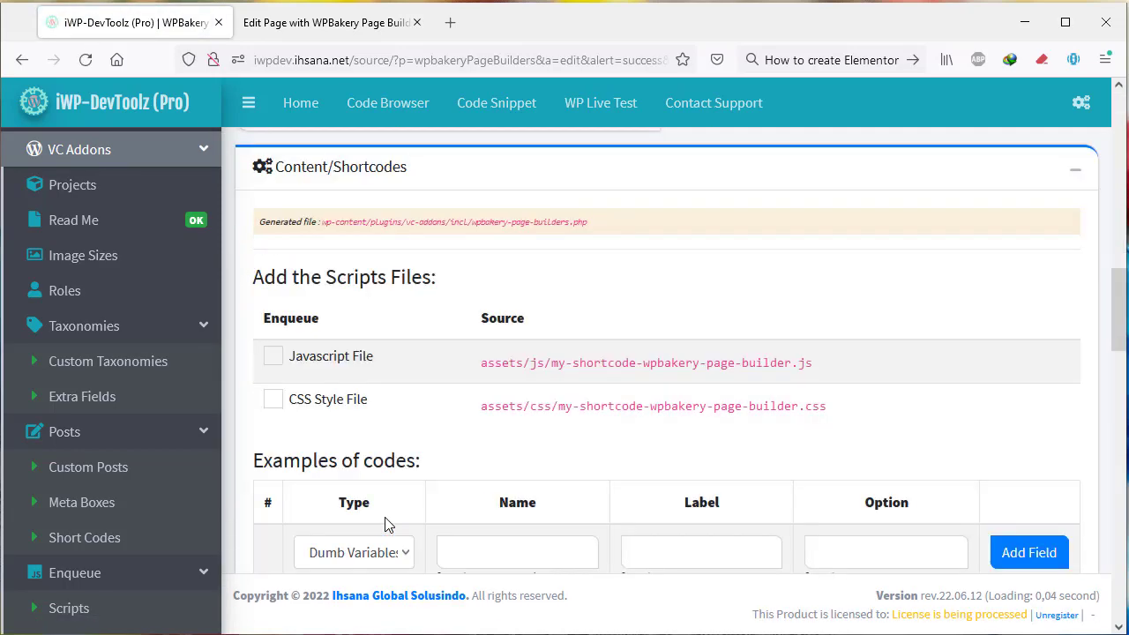
- Add a second attribute of type VC ~ Textarea HTML with the name HTML and the label html
{"action": "scroll", "coordinate": [382, 370], "scroll_direction": "down", "scroll_amount": 4}
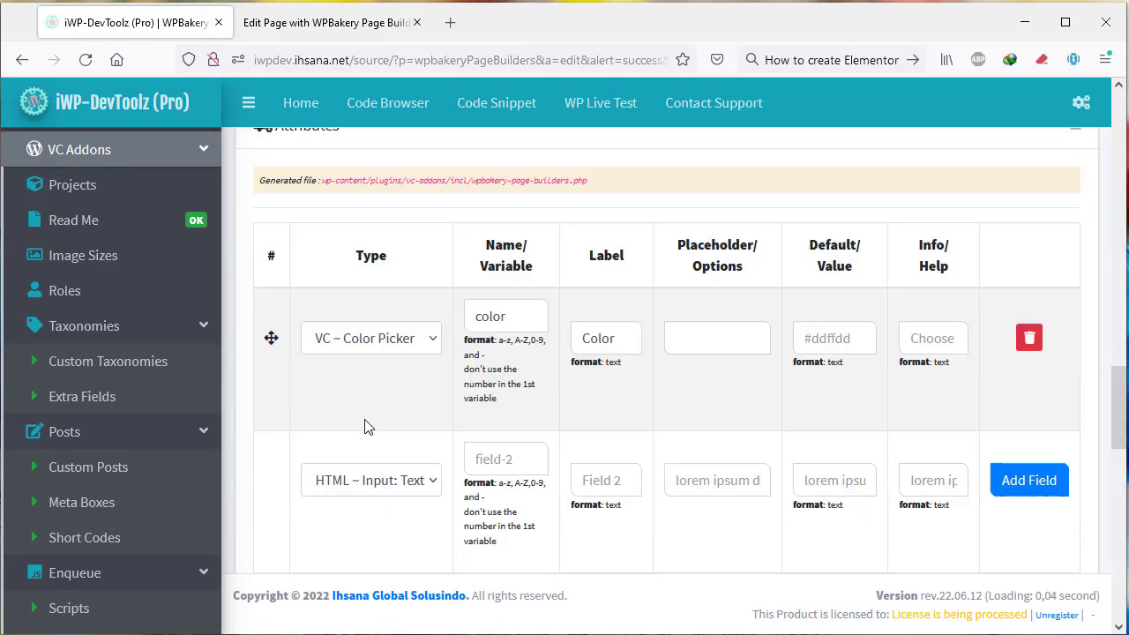
{"action": "left_click", "coordinate": [395, 469]}
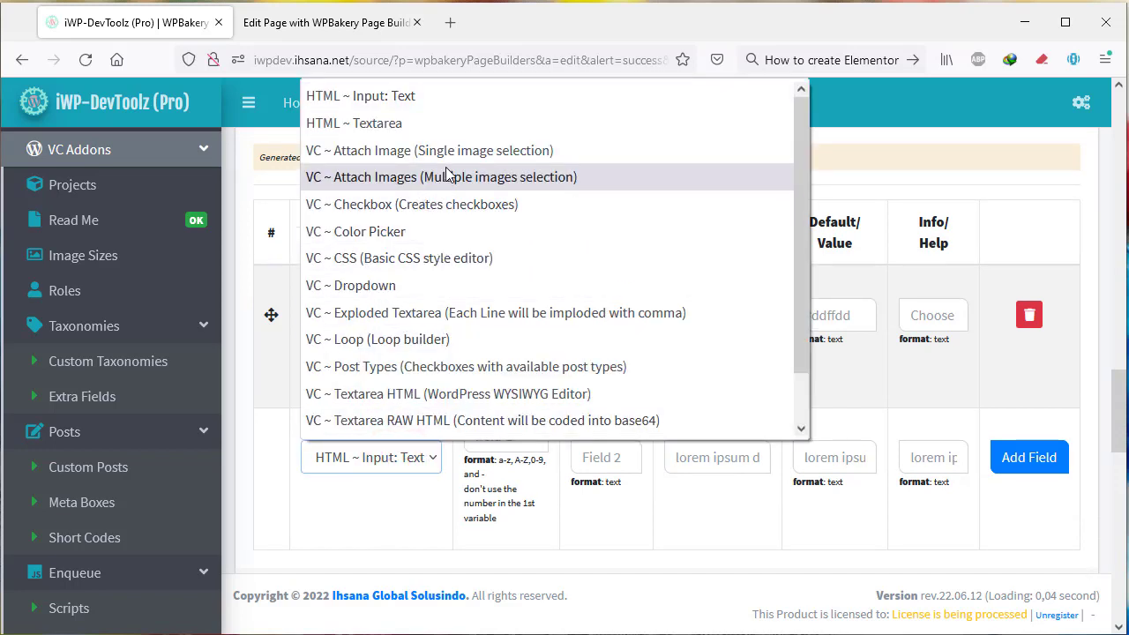
{"action": "left_click", "coordinate": [496, 402]}
{"action": "left_click", "coordinate": [512, 442]}
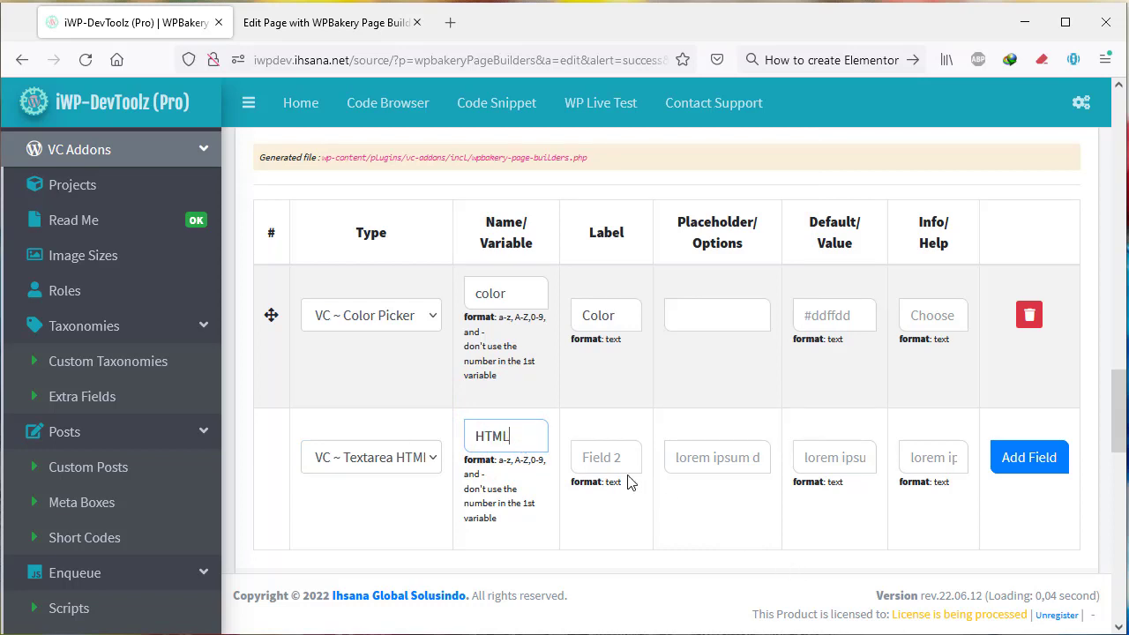
{"action": "type", "text": "html"}
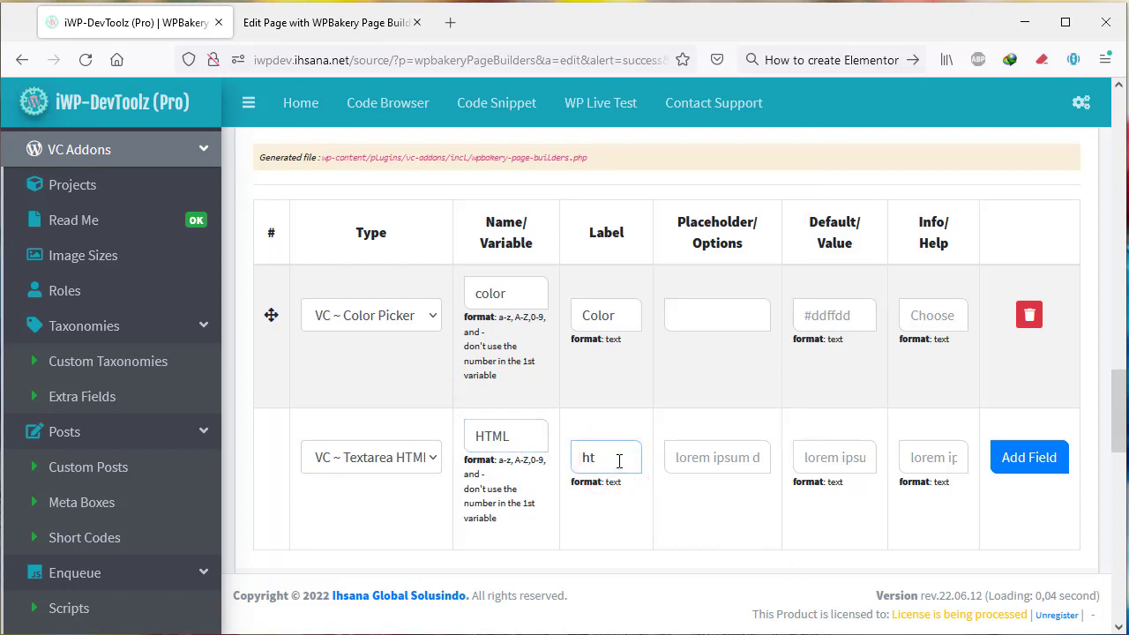
{"action": "left_click", "coordinate": [1028, 460]}
- Add a WP - Pages code example named and labelled page, with the option Page (WP Core)
{"action": "scroll", "coordinate": [581, 544], "scroll_direction": "down", "scroll_amount": 3}
{"action": "scroll", "coordinate": [581, 544], "scroll_direction": "down", "scroll_amount": 10}
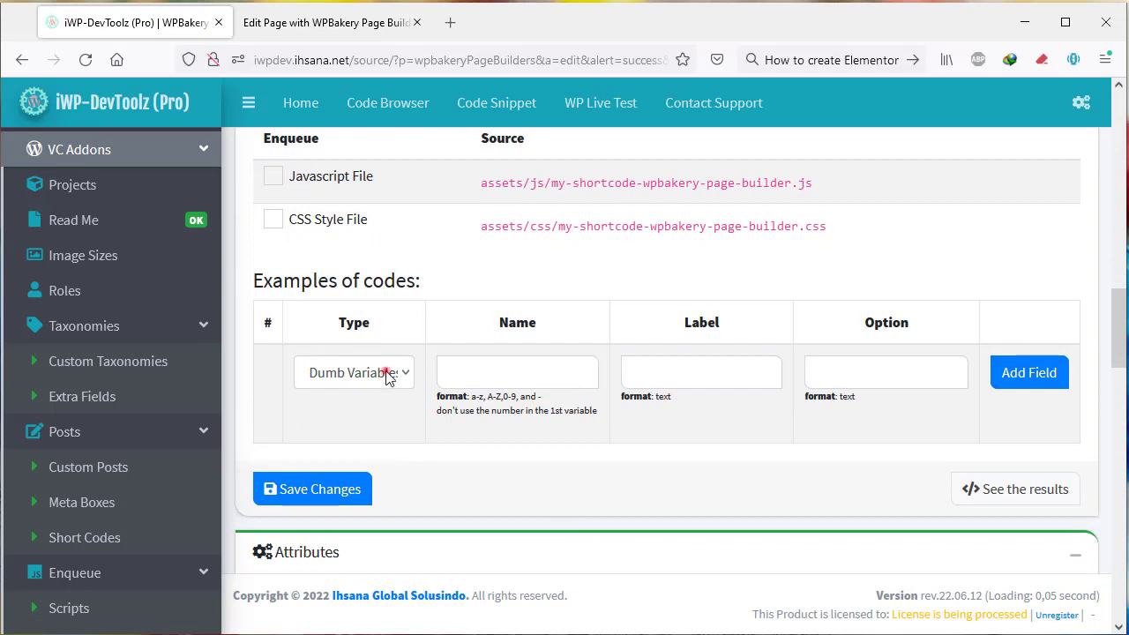
{"action": "left_click", "coordinate": [386, 375]}
{"action": "left_click", "coordinate": [345, 431]}
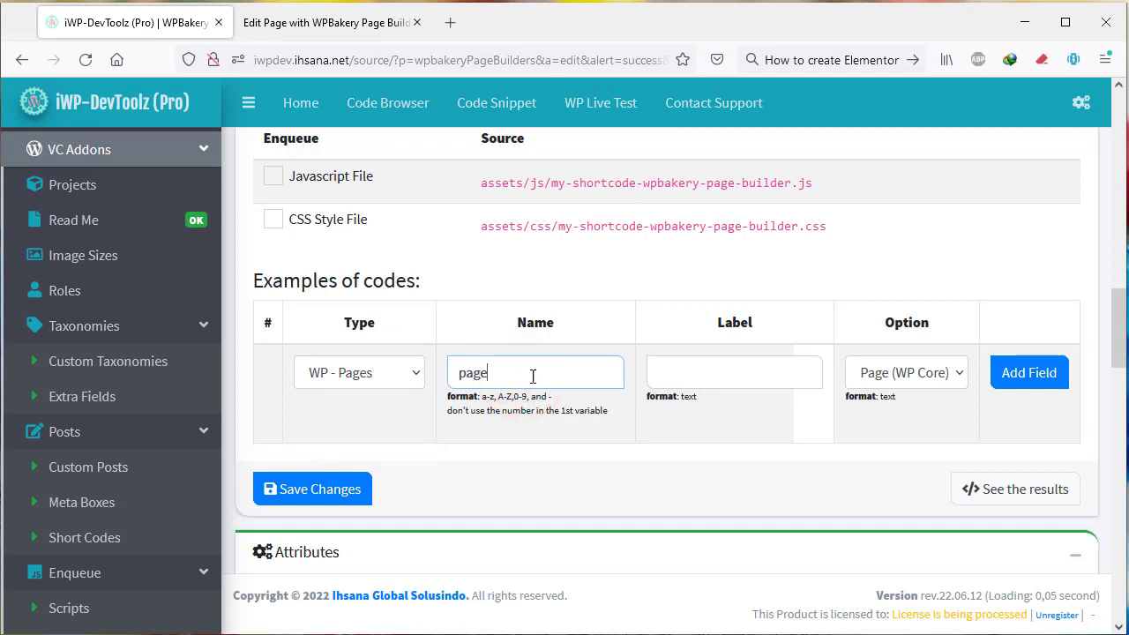
{"action": "left_click", "coordinate": [672, 359]}
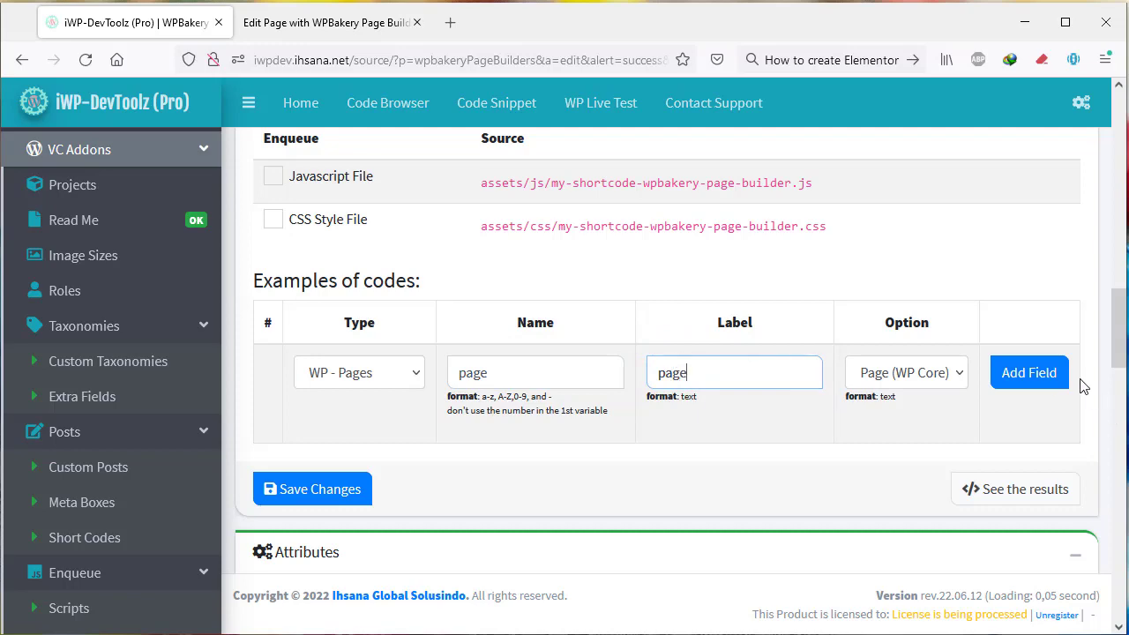
{"action": "left_click", "coordinate": [1049, 374]}
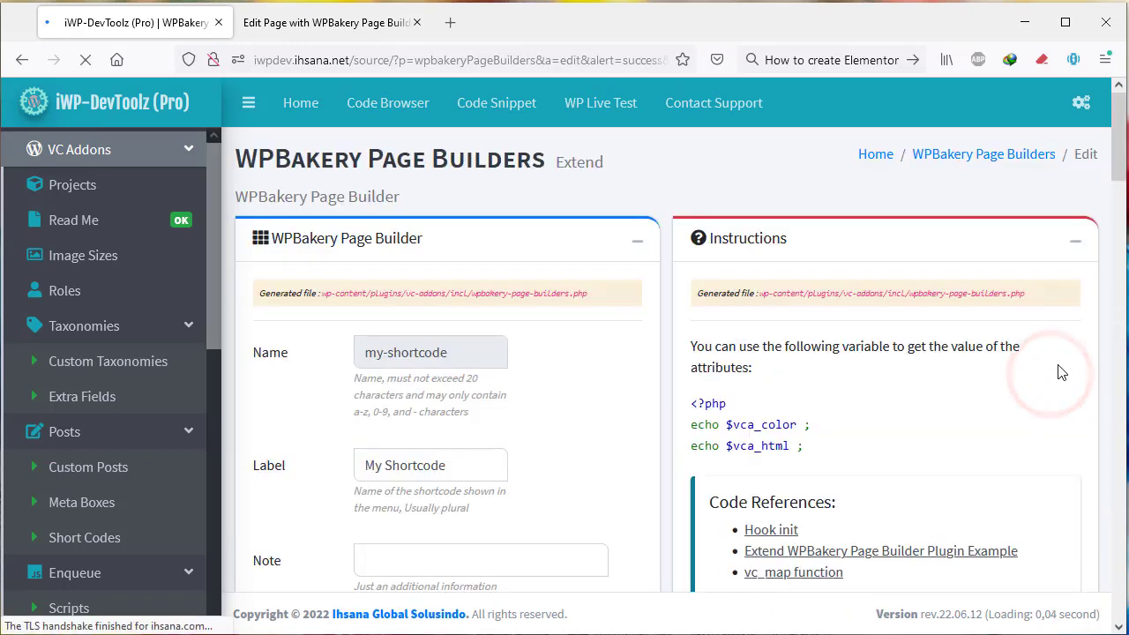
- Switch to the Frontend Editor, reload the page and add the my-shortcode element to it
{"action": "left_click", "coordinate": [357, 35]}
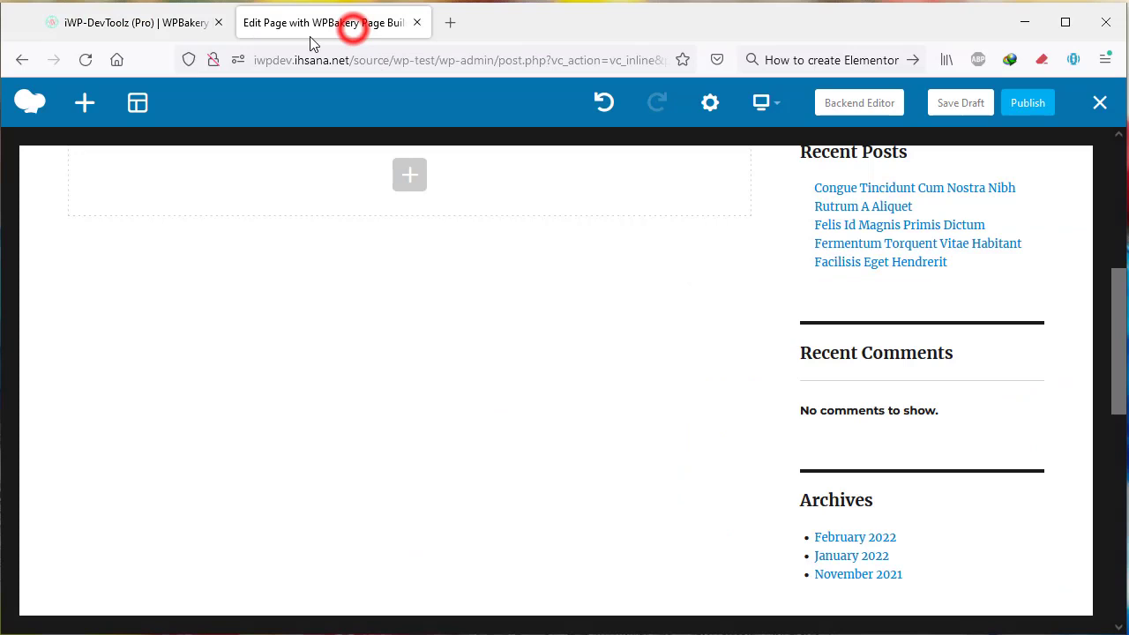
{"action": "left_click", "coordinate": [85, 59]}
{"action": "left_click", "coordinate": [603, 397]}
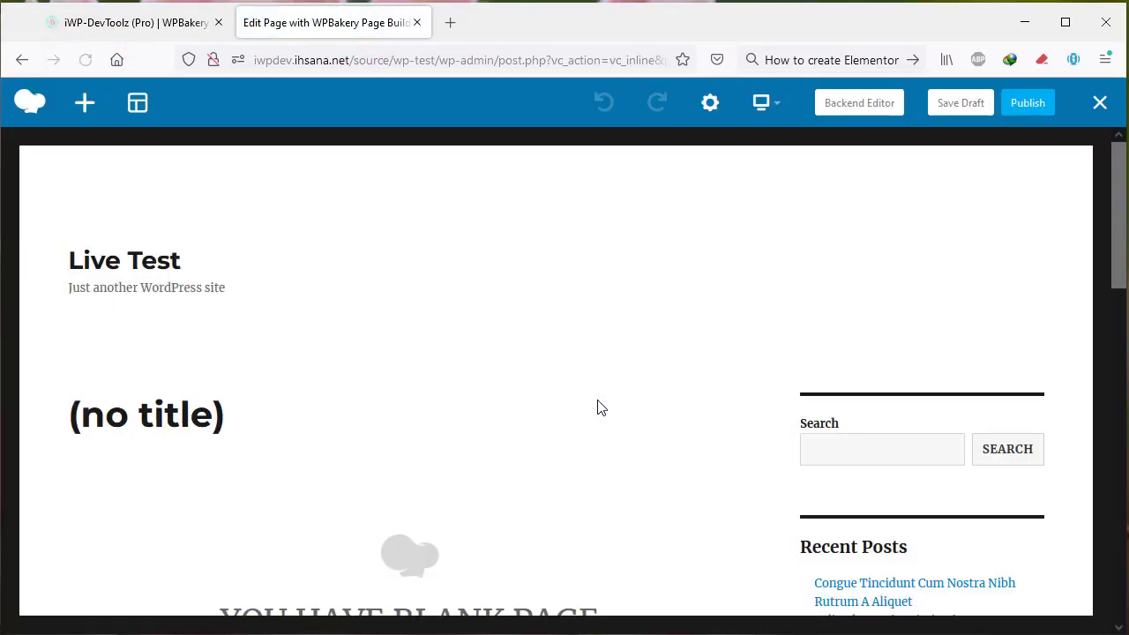
{"action": "scroll", "coordinate": [553, 427], "scroll_direction": "down", "scroll_amount": 5}
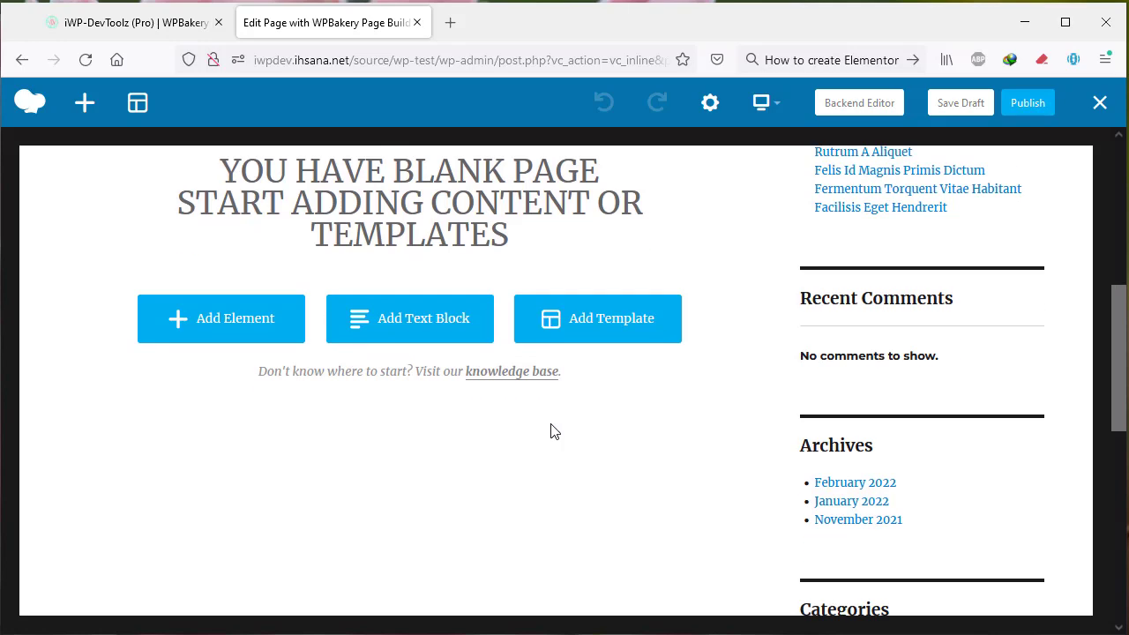
{"action": "left_click", "coordinate": [234, 324]}
{"action": "scroll", "coordinate": [721, 458], "scroll_direction": "down", "scroll_amount": 3}
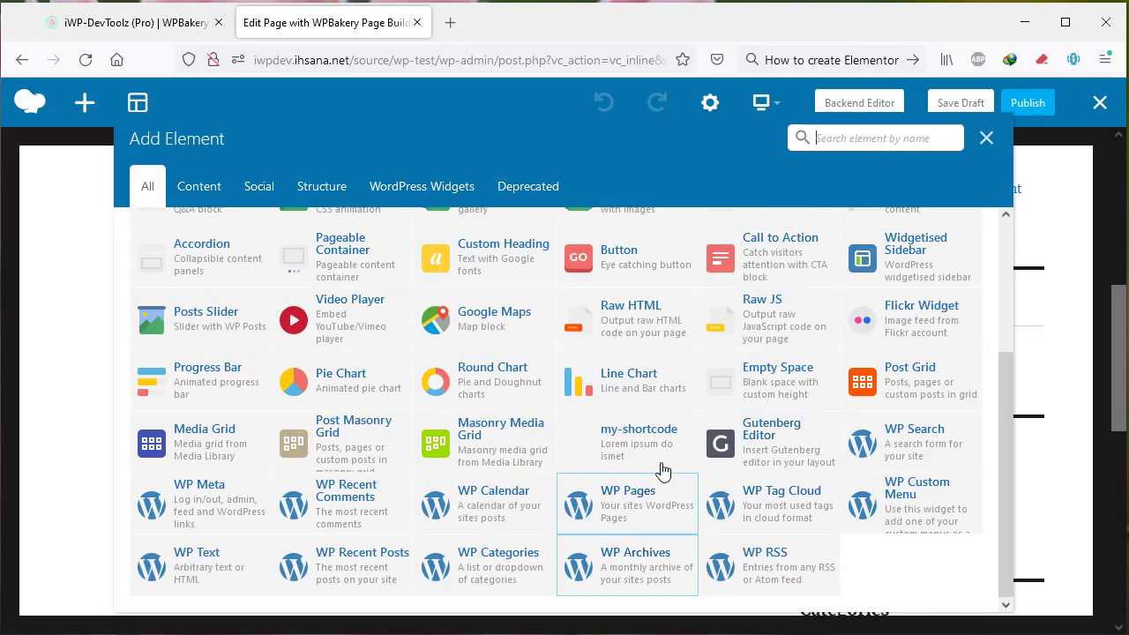
{"action": "left_click", "coordinate": [646, 446]}
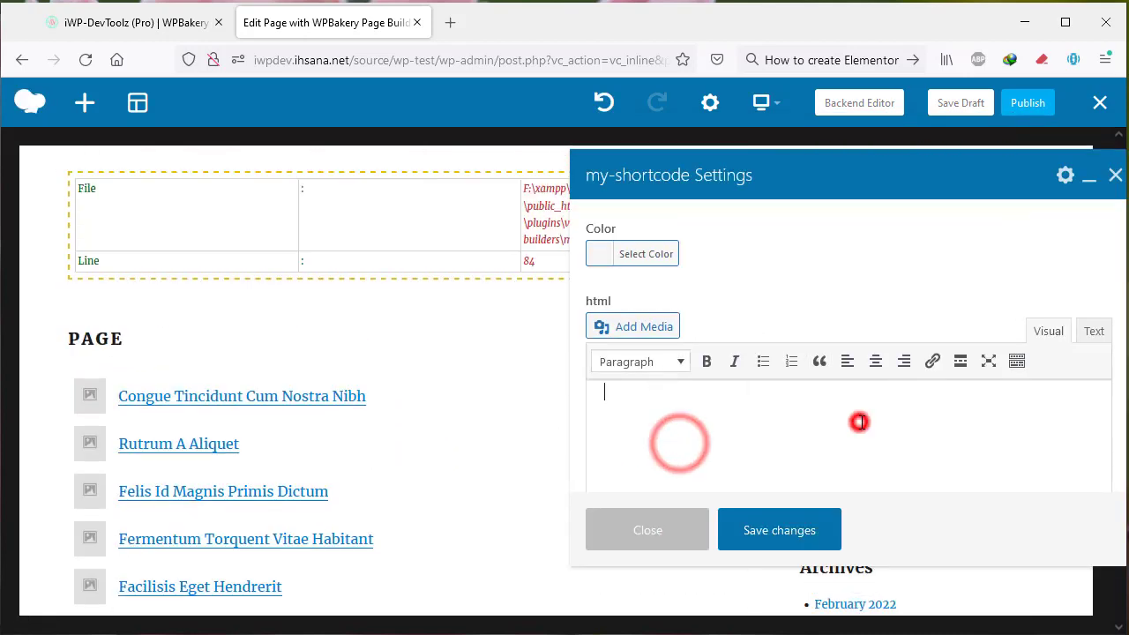
- Set the my-shortcode element's color to a teal green, save the changes and close its settings
{"action": "left_click", "coordinate": [1091, 331]}
{"action": "left_click", "coordinate": [1047, 332]}
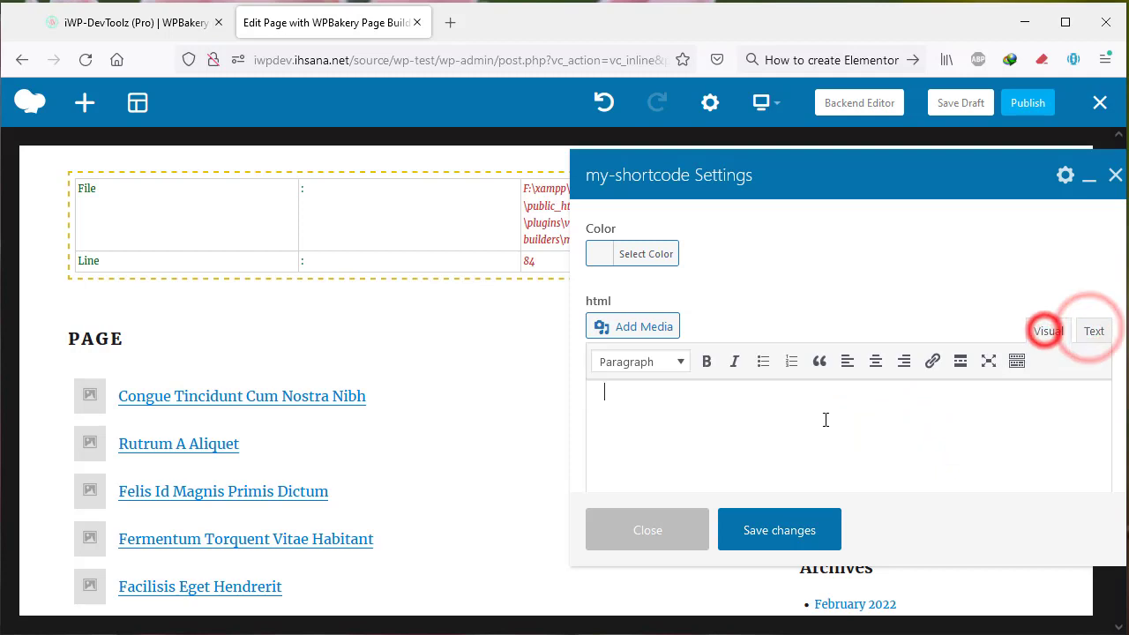
{"action": "left_click", "coordinate": [817, 419]}
{"action": "left_click", "coordinate": [648, 257]}
{"action": "left_click", "coordinate": [671, 362]}
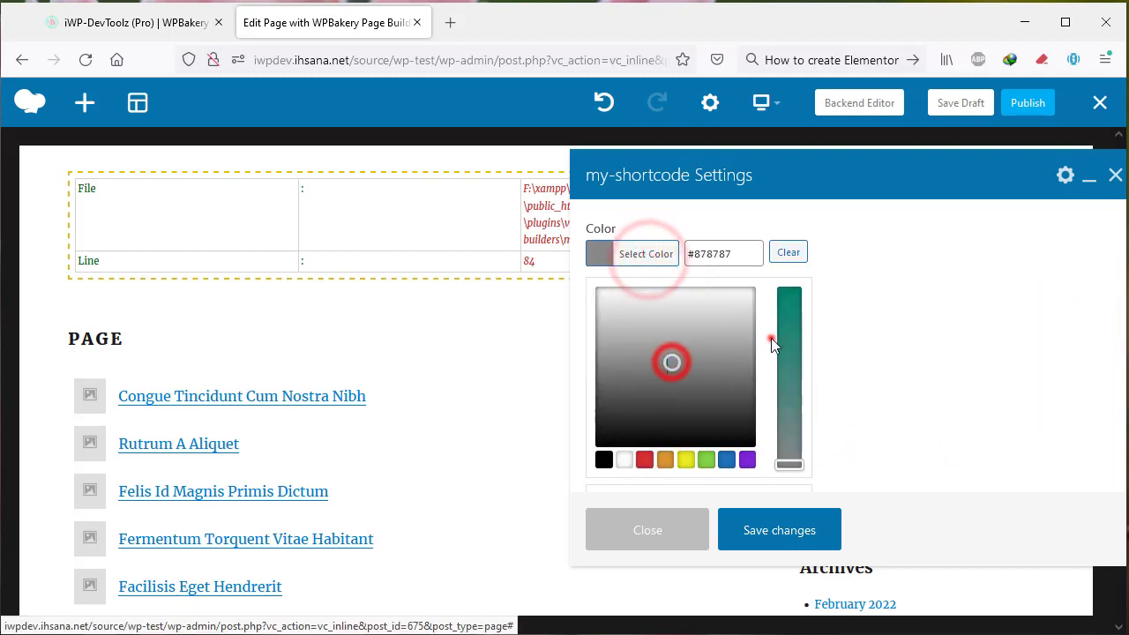
{"action": "left_click", "coordinate": [787, 333]}
{"action": "left_click", "coordinate": [783, 530]}
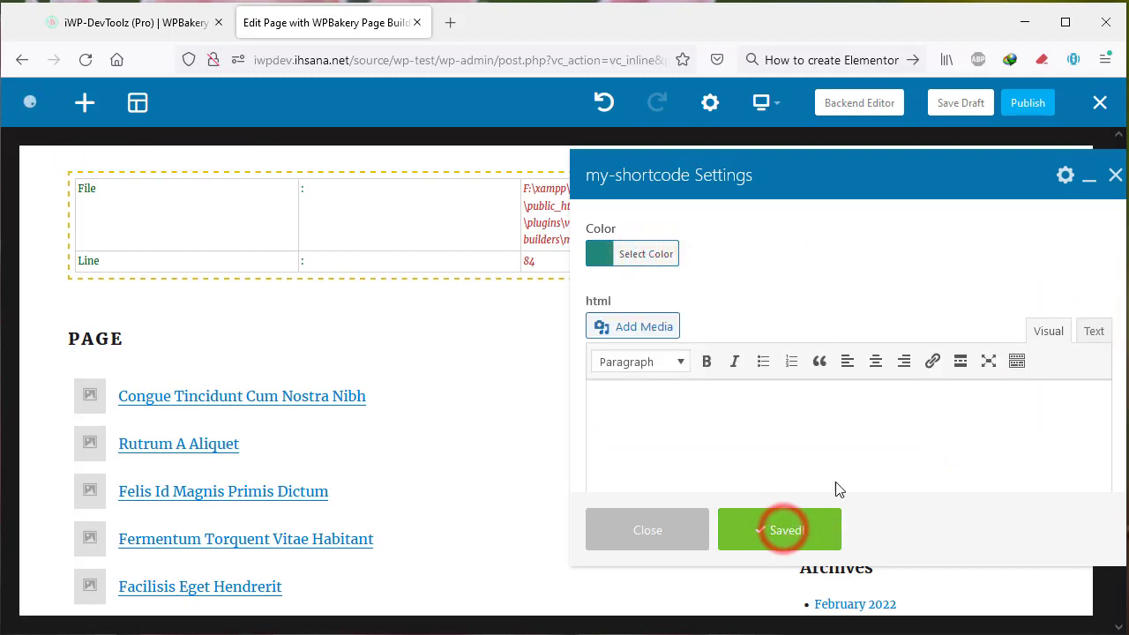
{"action": "left_click", "coordinate": [1114, 176]}
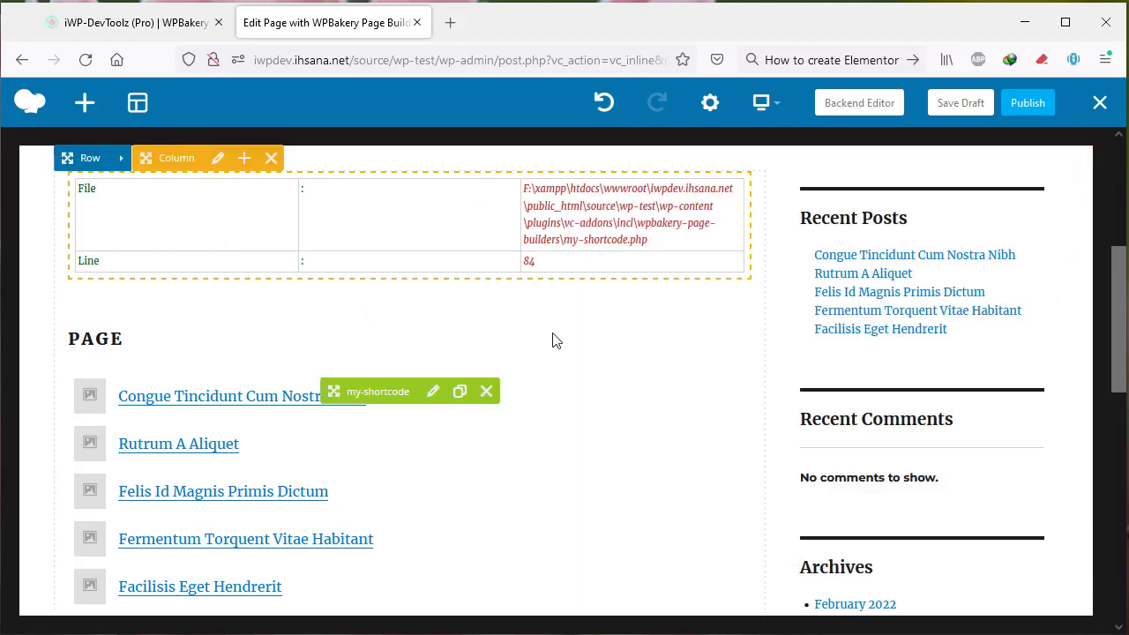
- Examine the my-shortcode output on the page, including the file path, line number and list of entries
{"action": "scroll", "coordinate": [543, 352], "scroll_direction": "down", "scroll_amount": 3}
{"action": "scroll", "coordinate": [524, 383], "scroll_direction": "up", "scroll_amount": 5}
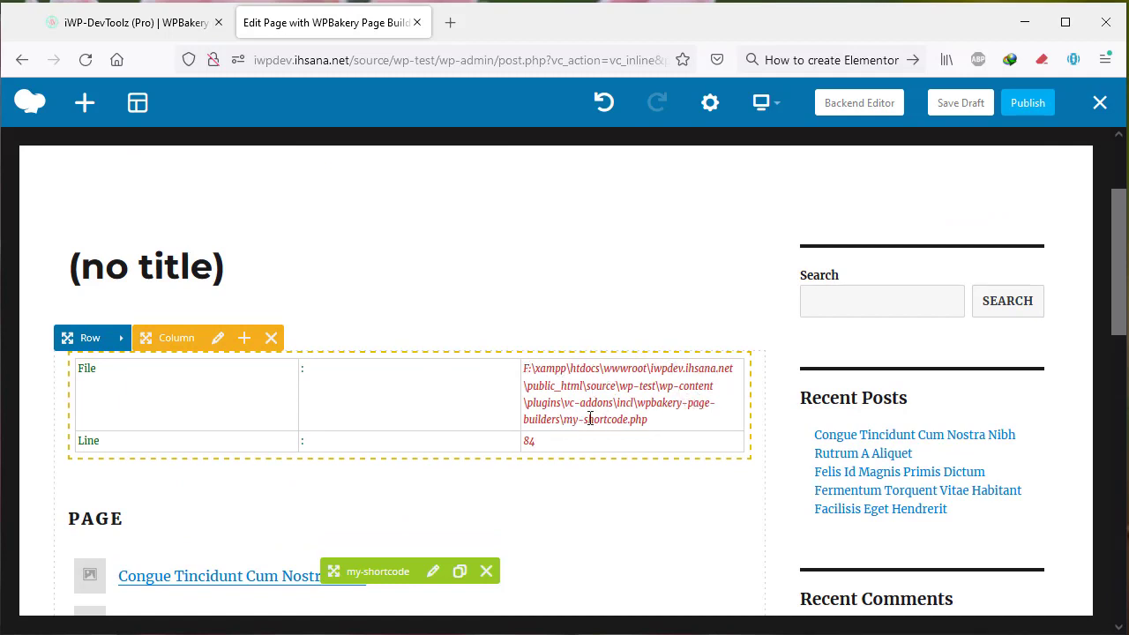
{"action": "left_click", "coordinate": [350, 443]}
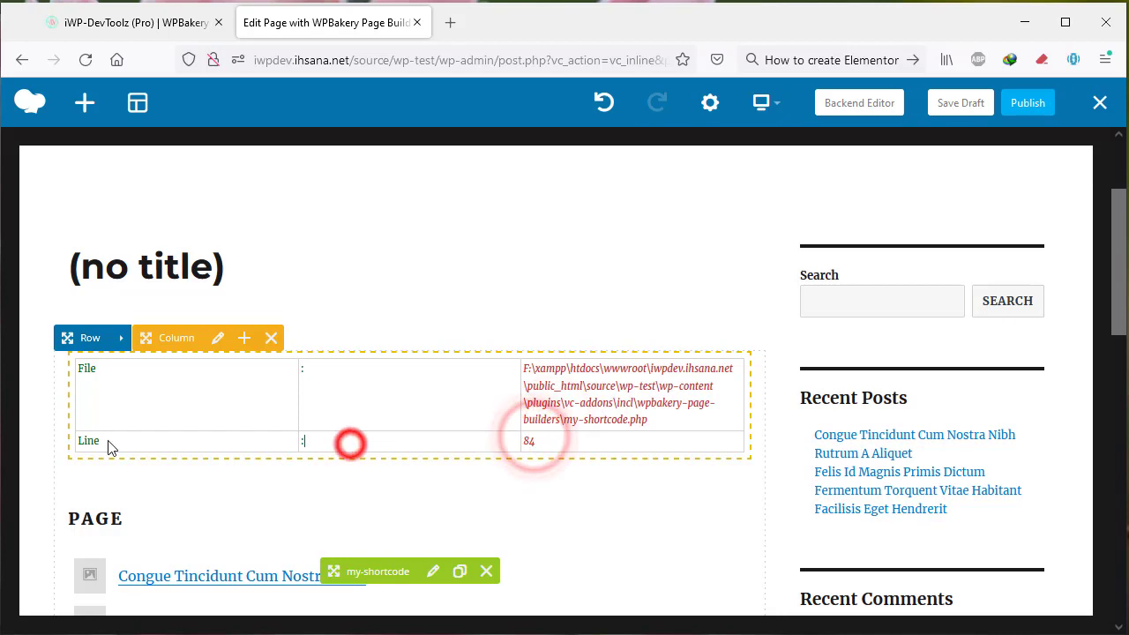
{"action": "scroll", "coordinate": [323, 533], "scroll_direction": "down", "scroll_amount": 3}
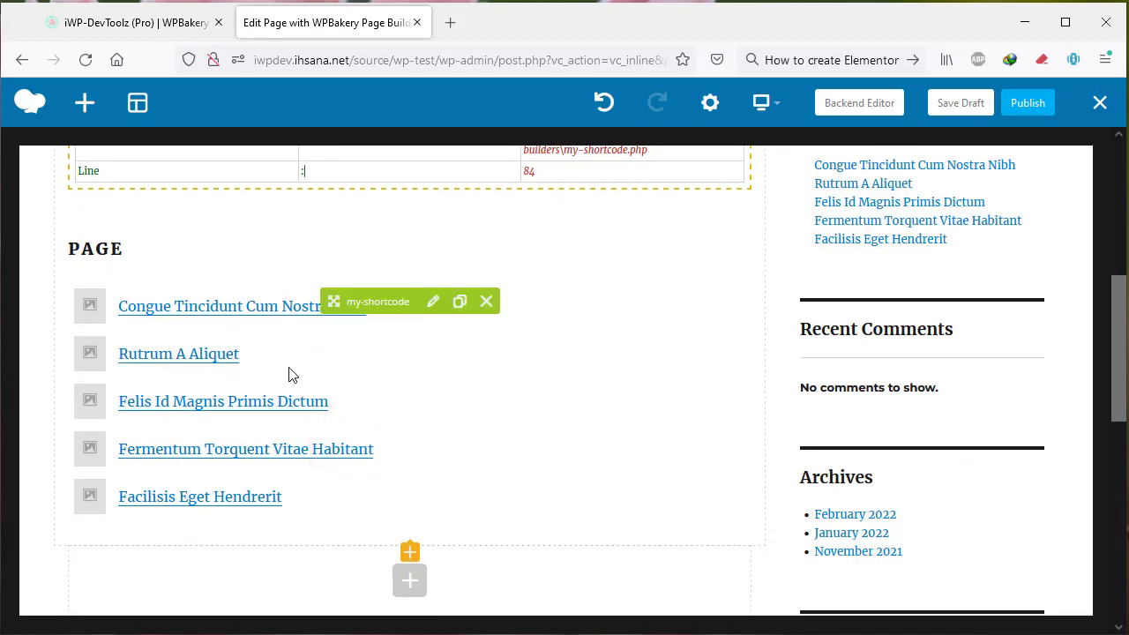
- Open the project list in a separate tab and open the VC Addons project for editing at its Debugger settings
{"action": "scroll", "coordinate": [223, 396], "scroll_direction": "up", "scroll_amount": 3}
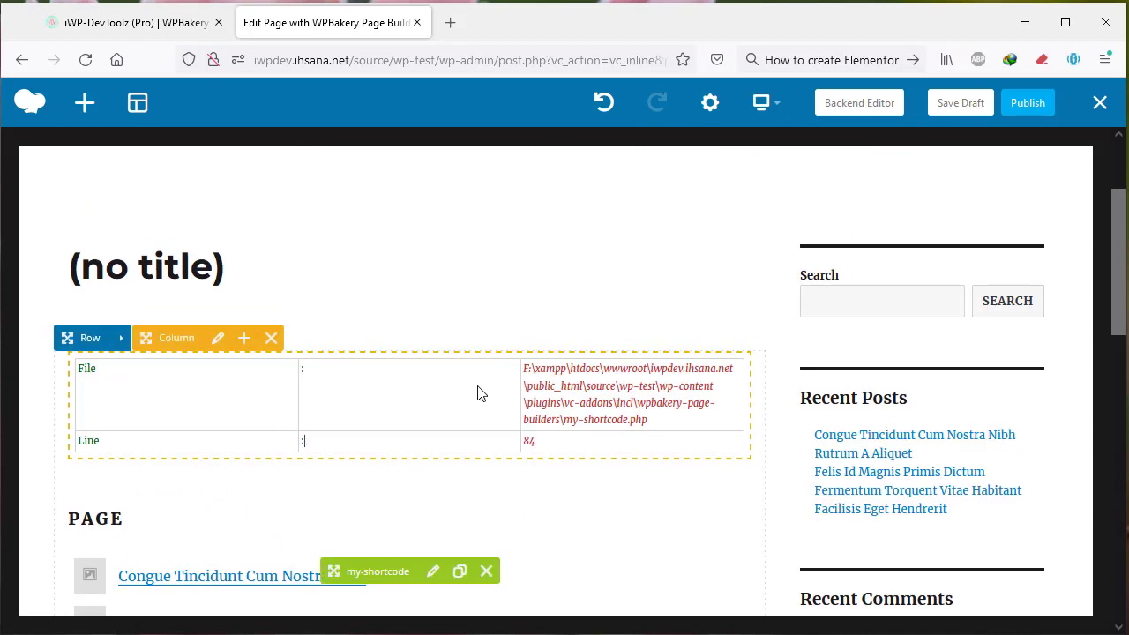
{"action": "left_click", "coordinate": [318, 396]}
{"action": "left_click", "coordinate": [215, 396]}
{"action": "left_click", "coordinate": [156, 23]}
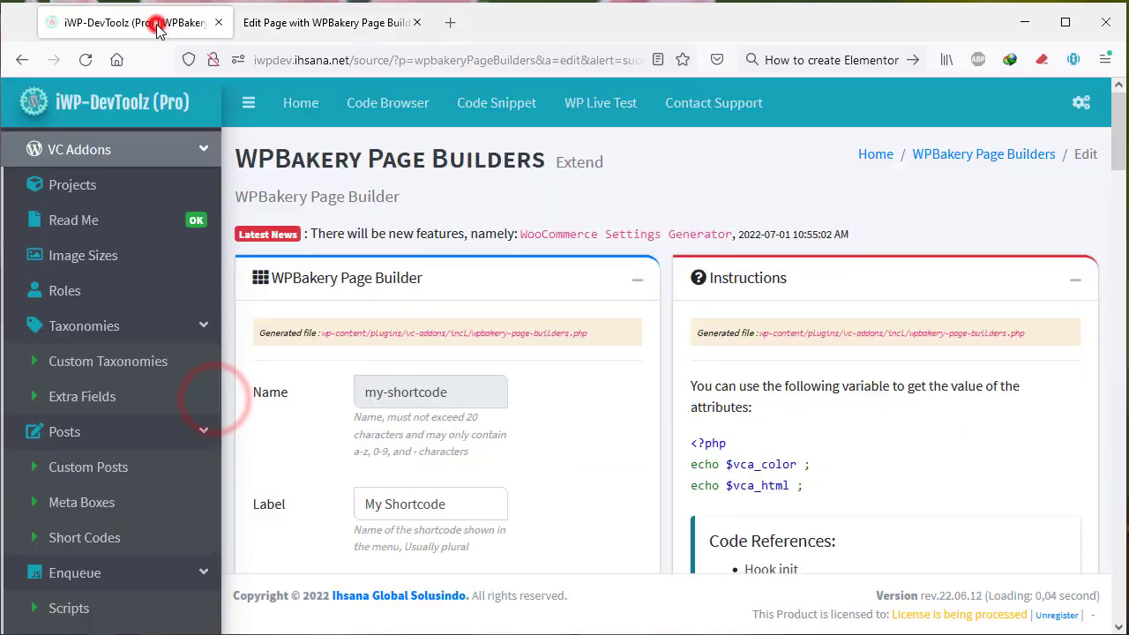
{"action": "right_click", "coordinate": [64, 194]}
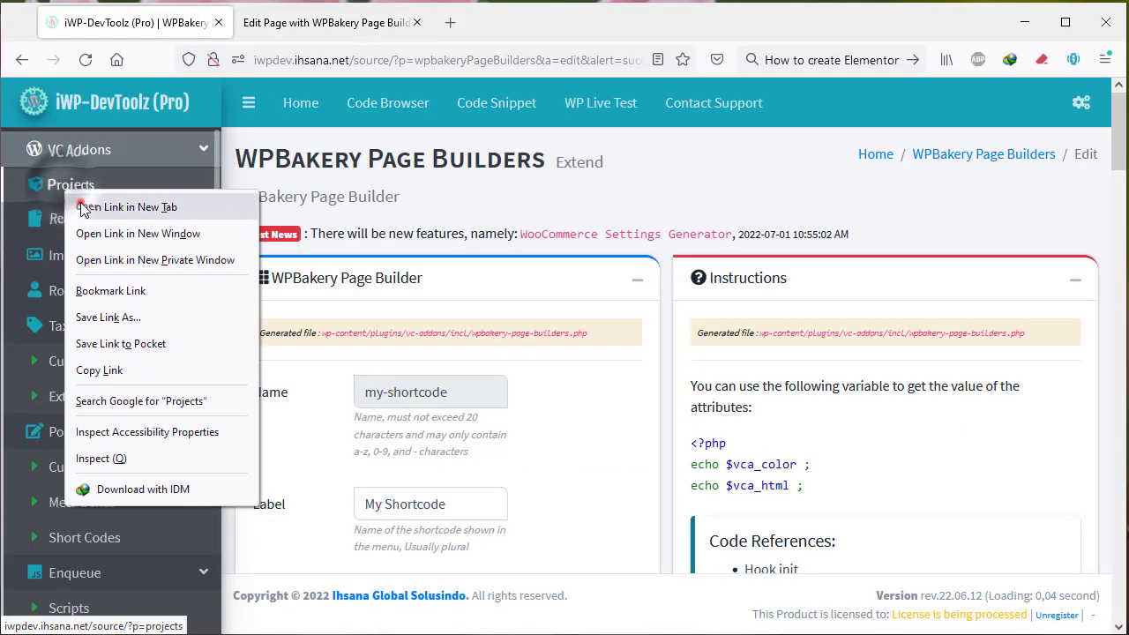
{"action": "left_click", "coordinate": [93, 207]}
{"action": "left_click", "coordinate": [284, 31]}
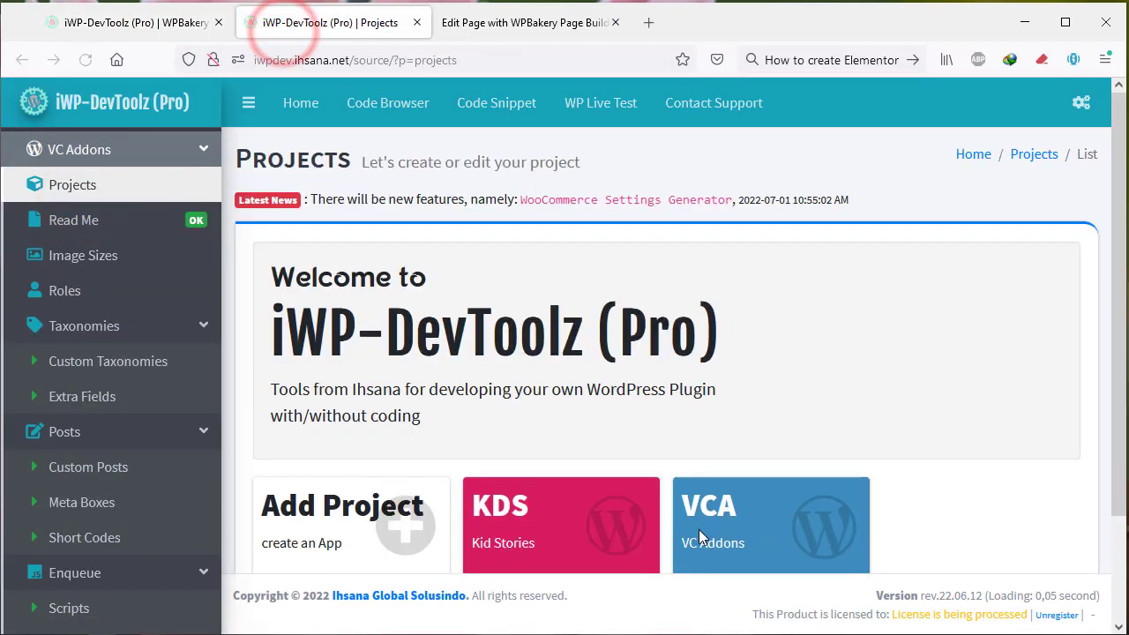
{"action": "scroll", "coordinate": [524, 305], "scroll_direction": "down", "scroll_amount": 2}
{"action": "left_click", "coordinate": [741, 502]}
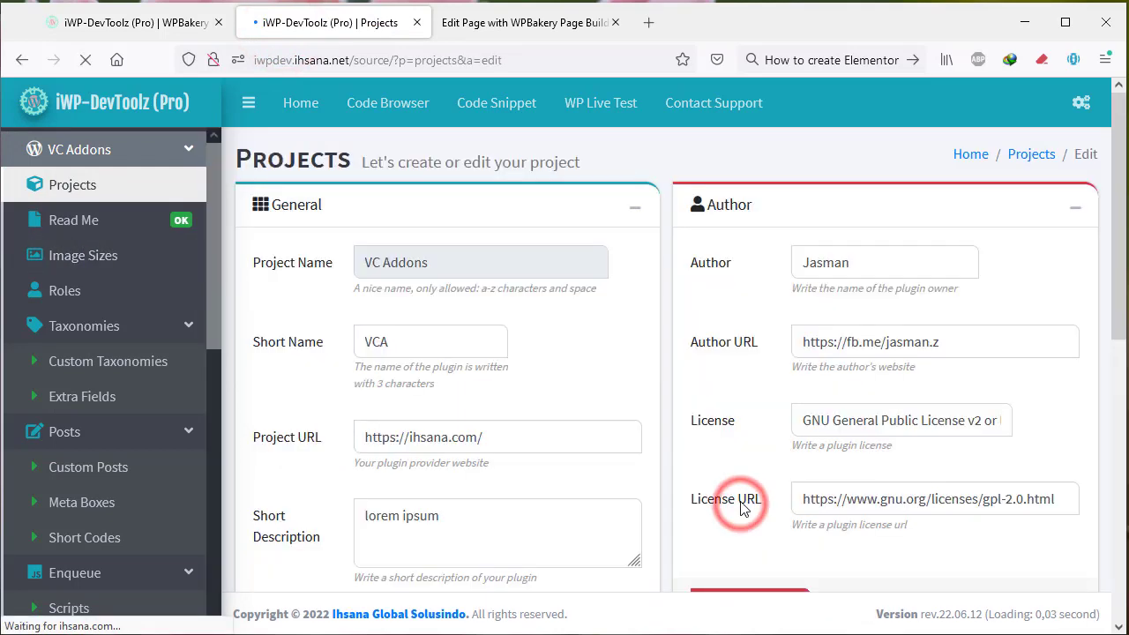
{"action": "scroll", "coordinate": [728, 499], "scroll_direction": "down", "scroll_amount": 10}
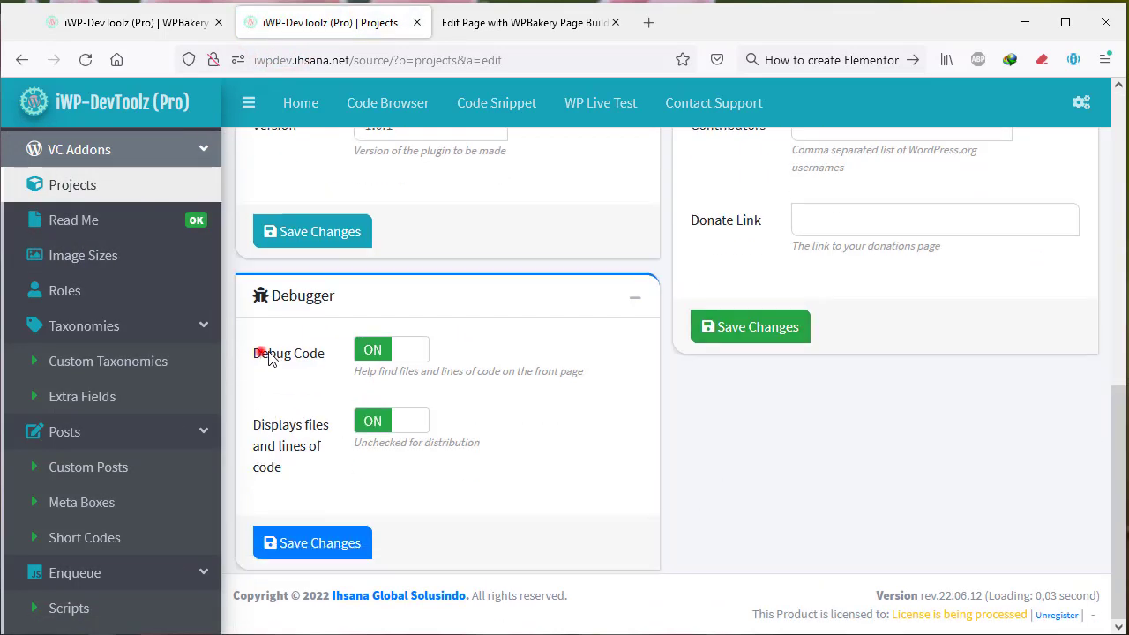
{"action": "left_click", "coordinate": [266, 411]}
- Switch off Debug Code and the display of files and lines of code for the VC Addons project, and save the changes
{"action": "left_click", "coordinate": [493, 22]}
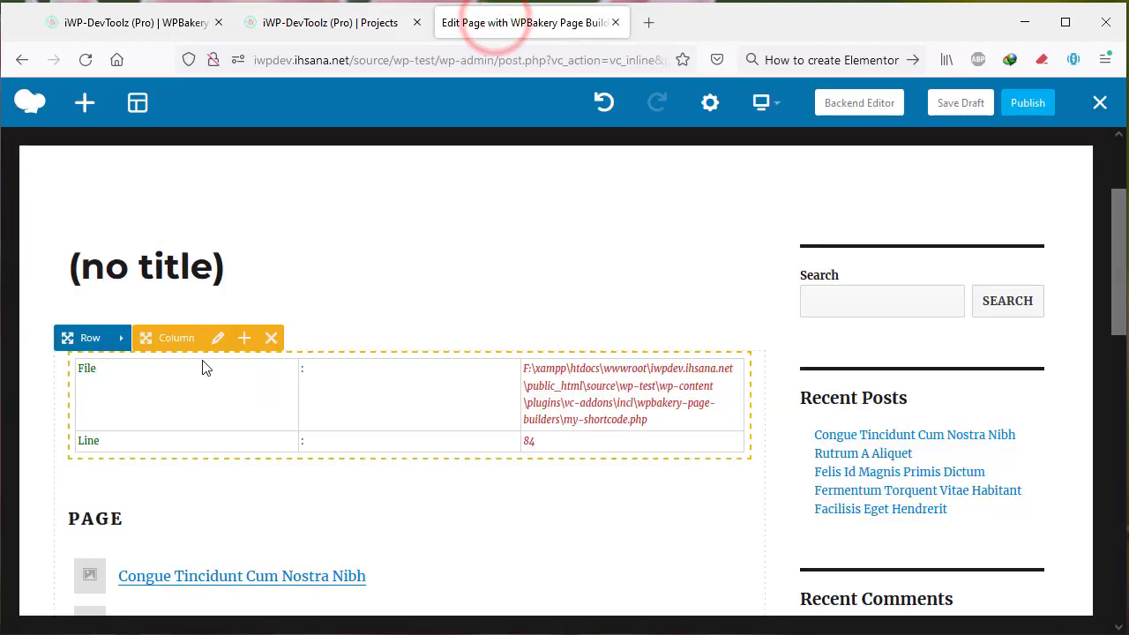
{"action": "left_click", "coordinate": [317, 22]}
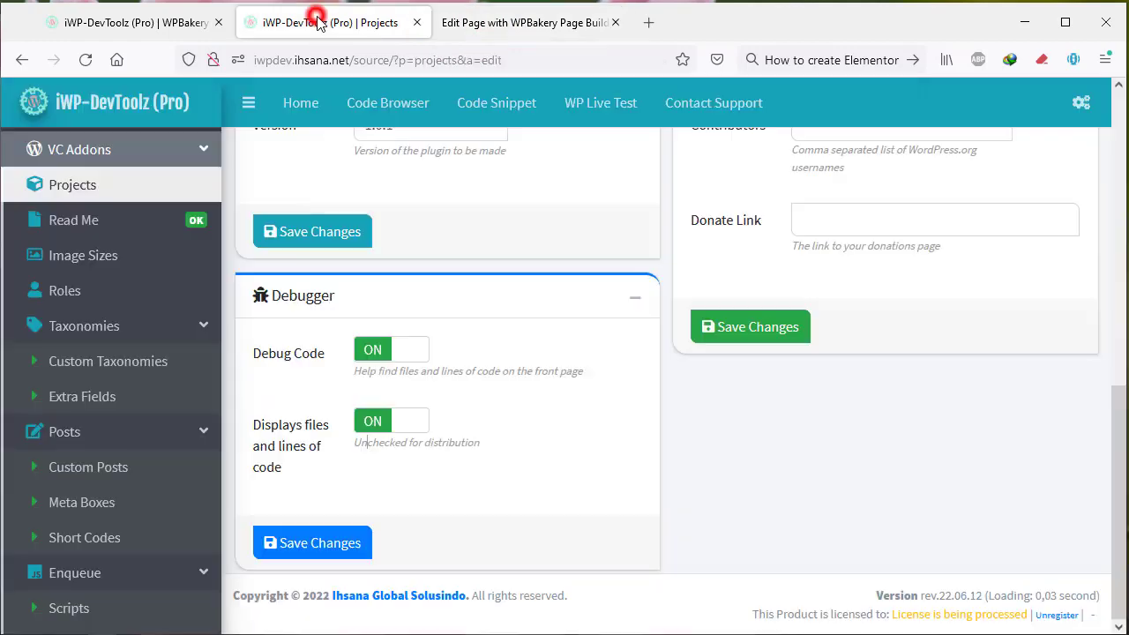
{"action": "left_click", "coordinate": [378, 349]}
{"action": "left_click", "coordinate": [391, 421]}
{"action": "left_click", "coordinate": [325, 544]}
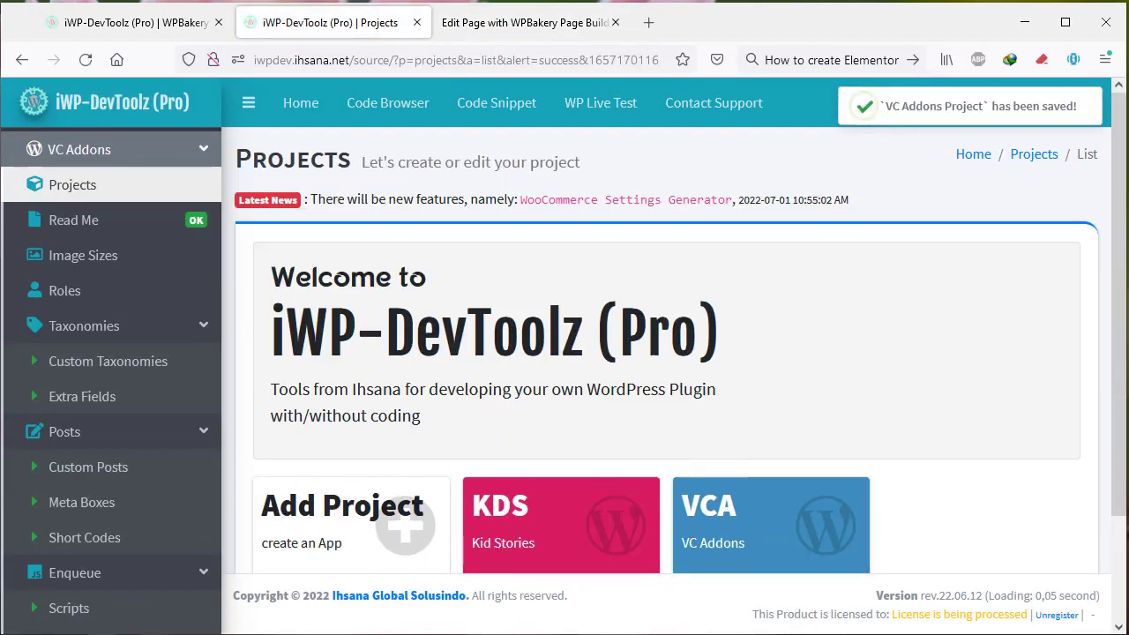
- Reload the Frontend Editor page, discarding its unsaved content, and add the my-shortcode element to the blank page
{"action": "left_click", "coordinate": [505, 14]}
{"action": "left_click", "coordinate": [86, 59]}
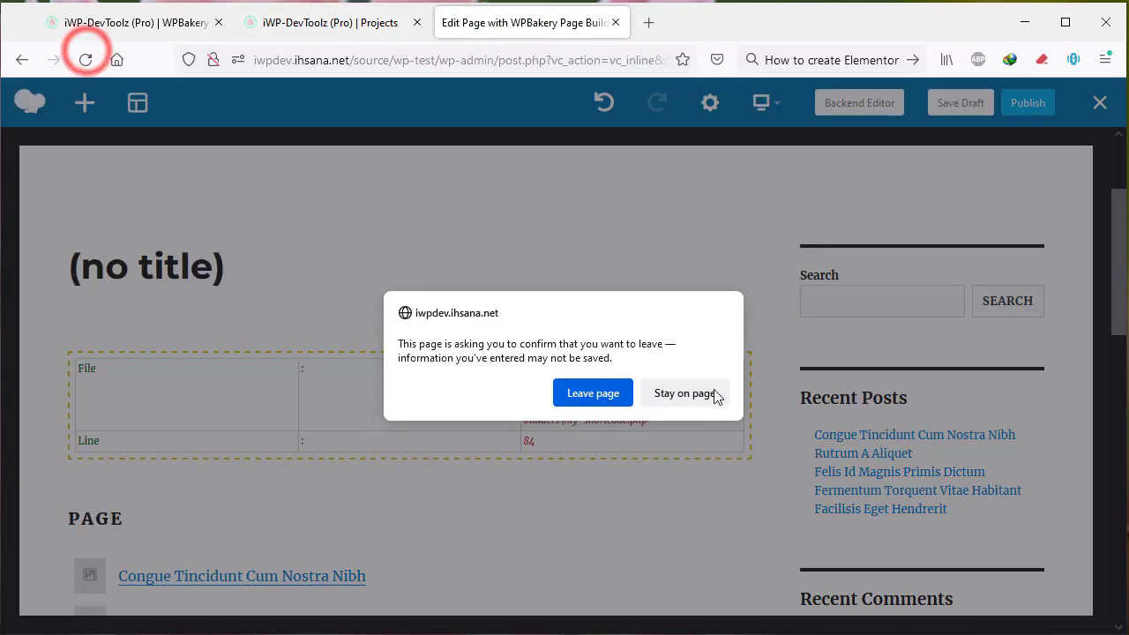
{"action": "left_click", "coordinate": [597, 403]}
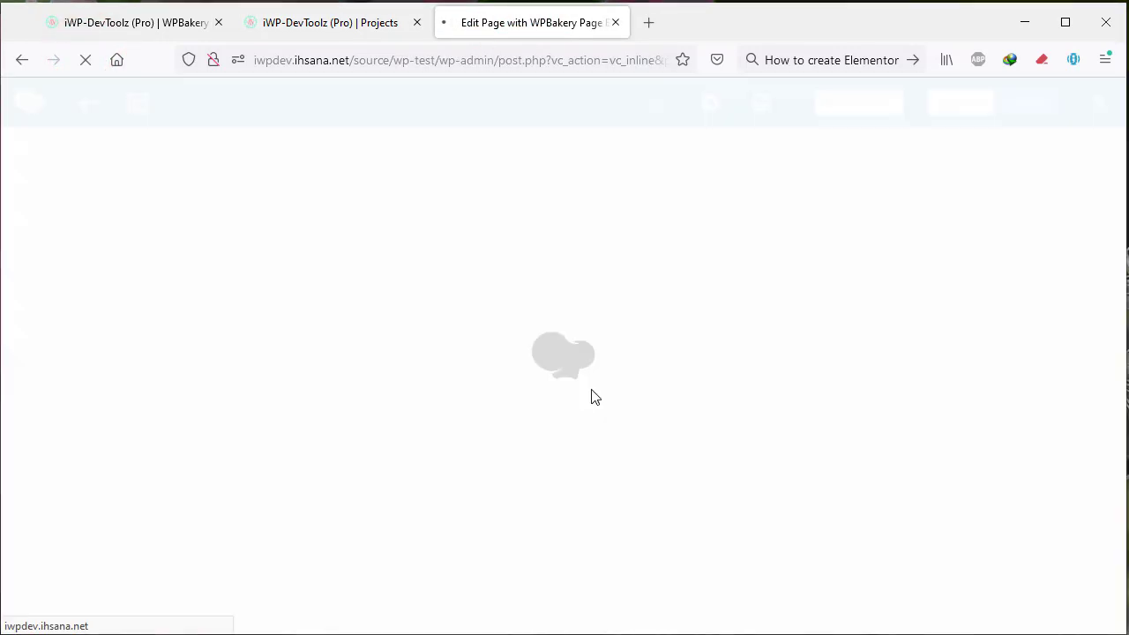
{"action": "scroll", "coordinate": [412, 414], "scroll_direction": "down", "scroll_amount": 3}
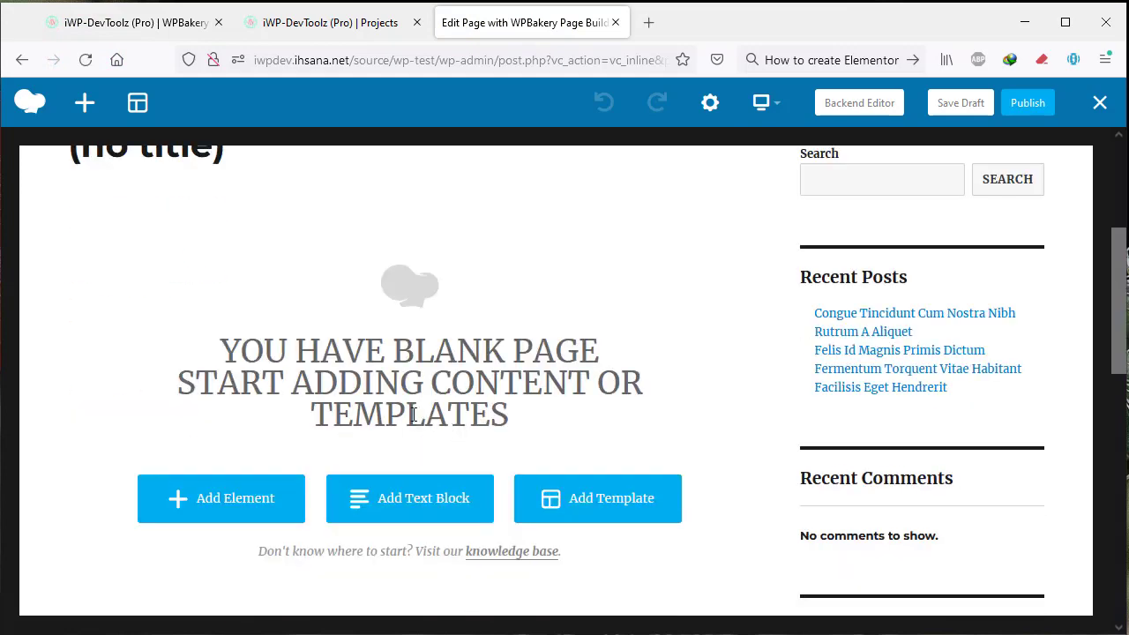
{"action": "left_click", "coordinate": [214, 500]}
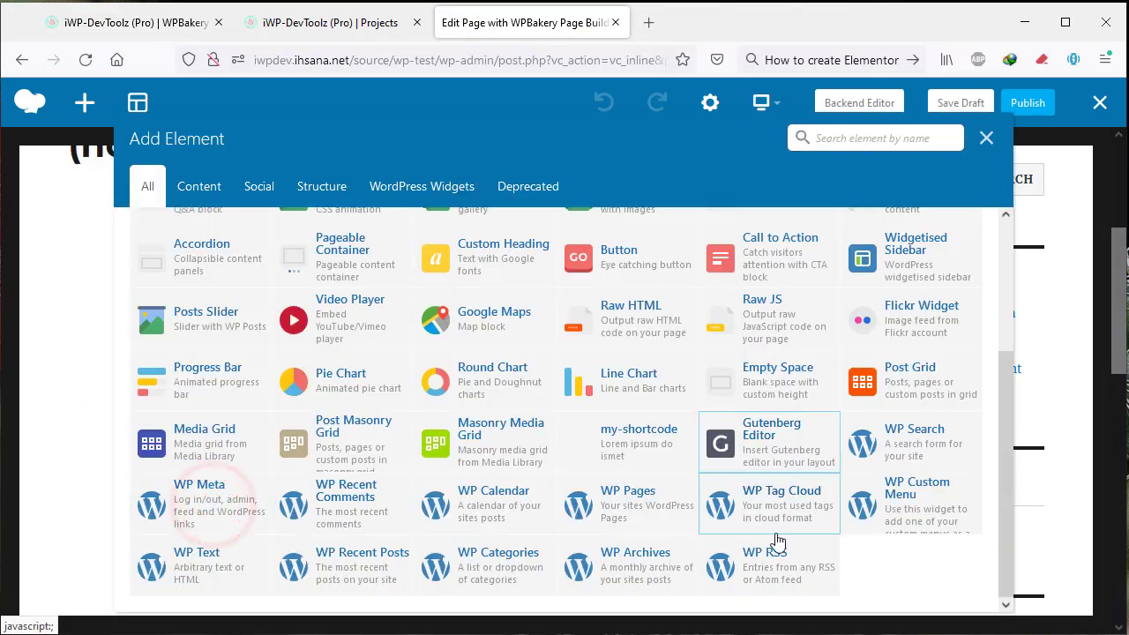
{"action": "left_click", "coordinate": [637, 453]}
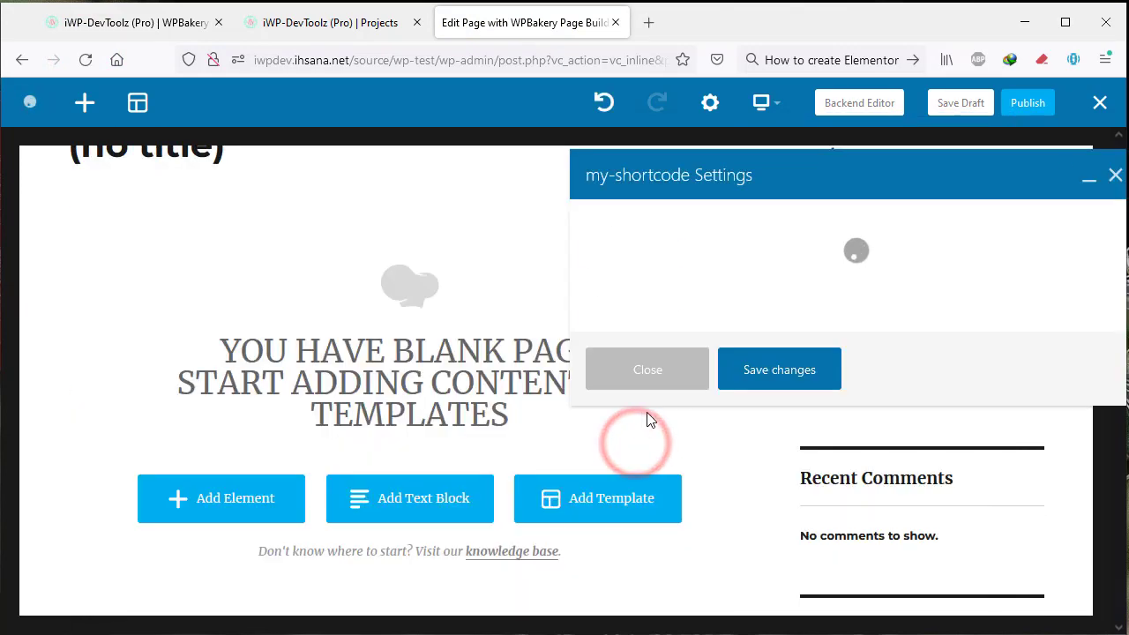
{"action": "scroll", "coordinate": [106, 298], "scroll_direction": "up", "scroll_amount": 2}
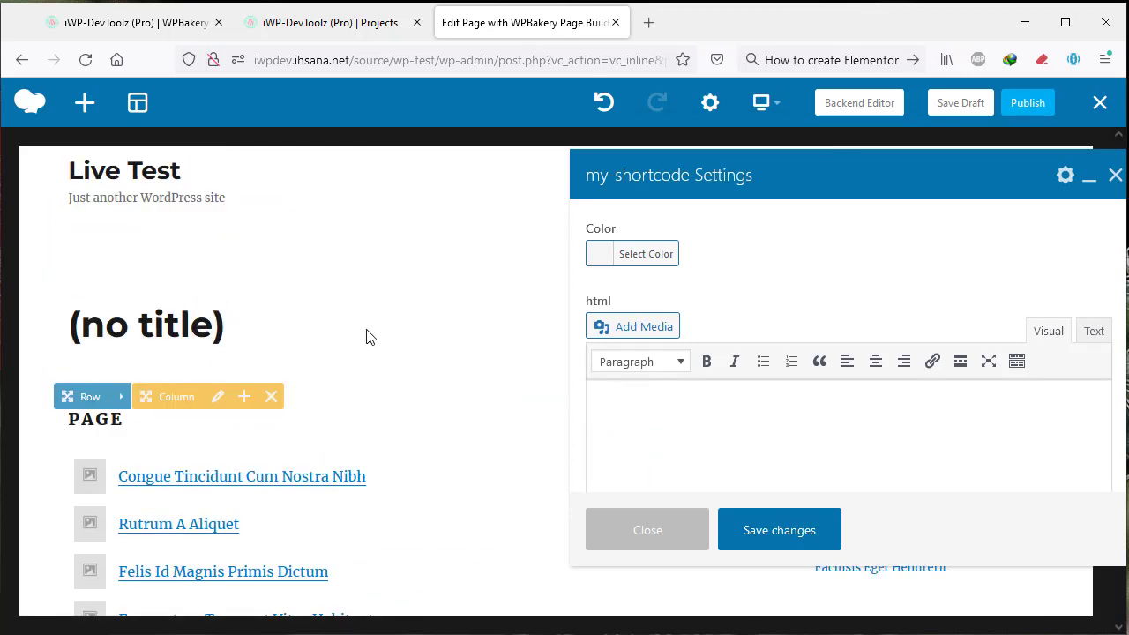